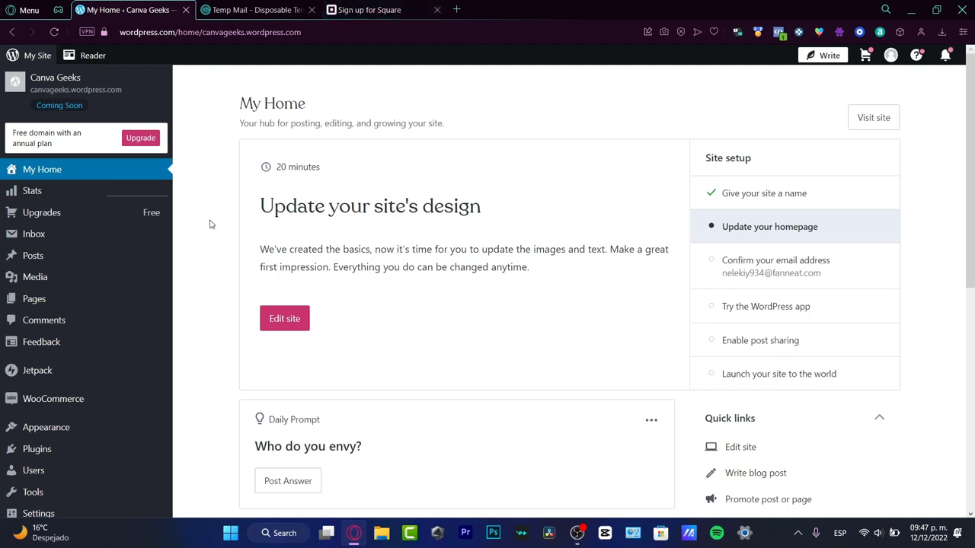
Open the site for editing and look through the homepage template from the header down to the episode sections
{"action": "left_click", "coordinate": [304, 319]}
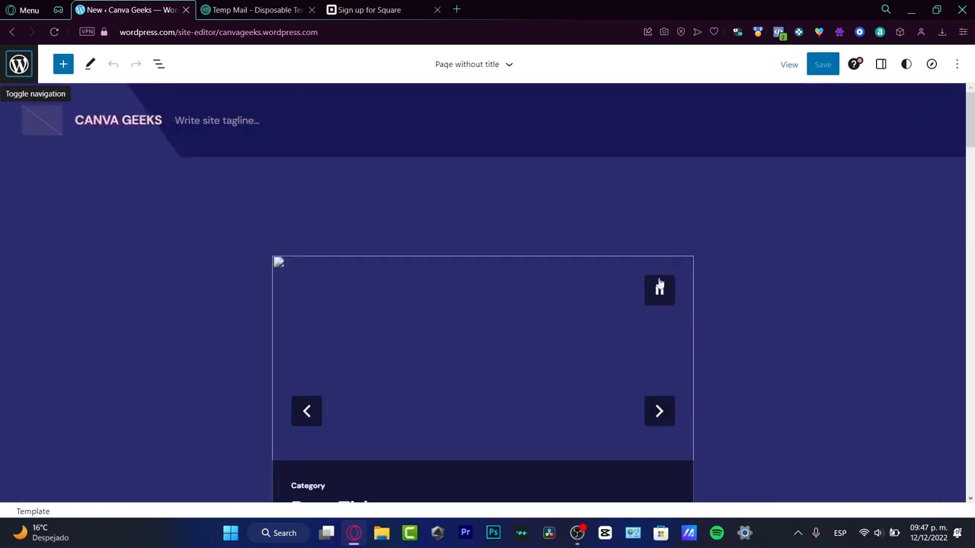
{"action": "scroll", "coordinate": [708, 266], "scroll_direction": "down", "scroll_amount": 5}
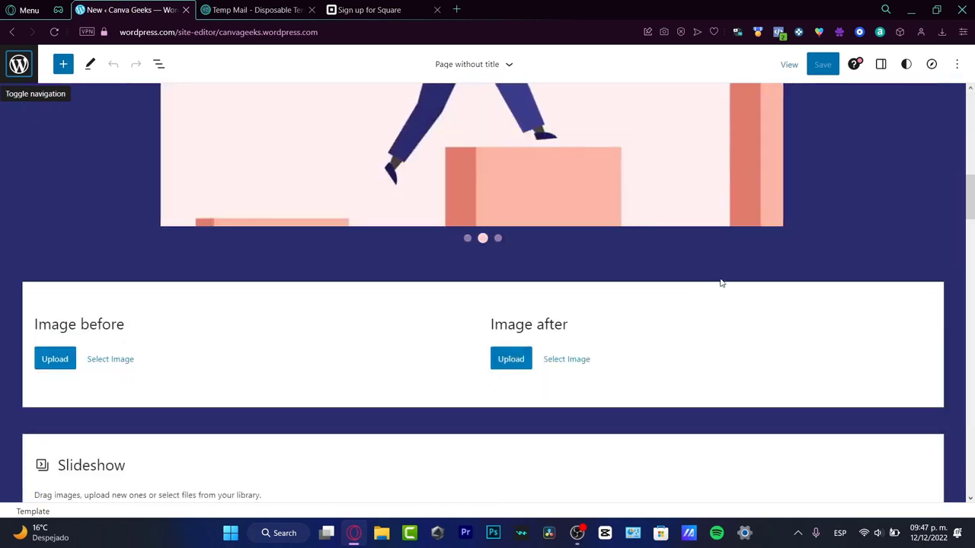
{"action": "scroll", "coordinate": [709, 358], "scroll_direction": "down", "scroll_amount": 10}
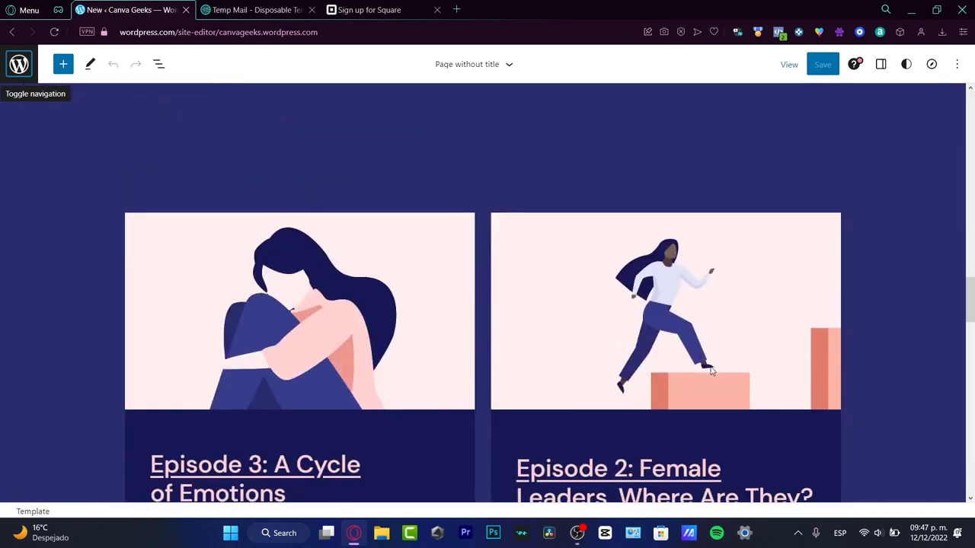
{"action": "scroll", "coordinate": [714, 374], "scroll_direction": "down", "scroll_amount": 11}
{"action": "scroll", "coordinate": [714, 375], "scroll_direction": "up", "scroll_amount": 12}
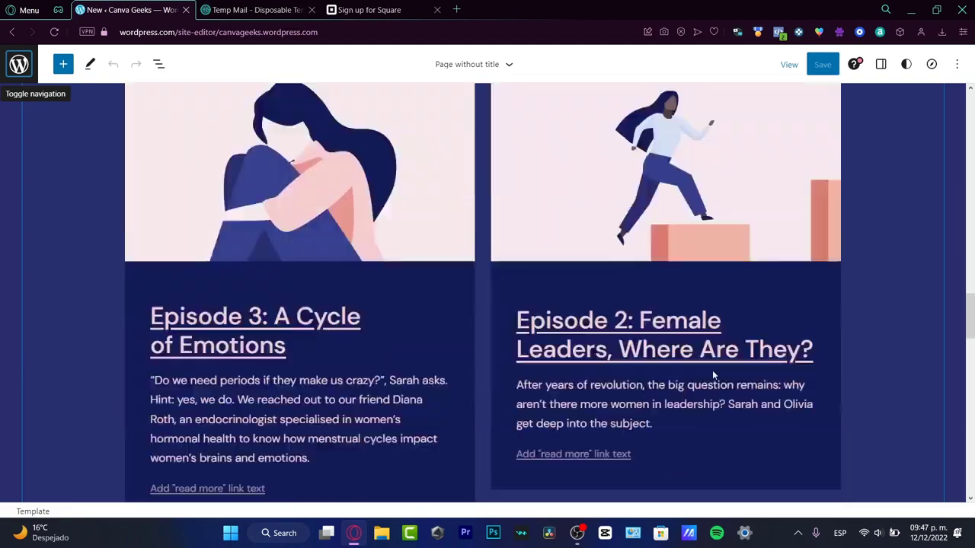
{"action": "scroll", "coordinate": [714, 375], "scroll_direction": "down", "scroll_amount": 15}
{"action": "scroll", "coordinate": [713, 374], "scroll_direction": "up", "scroll_amount": 8}
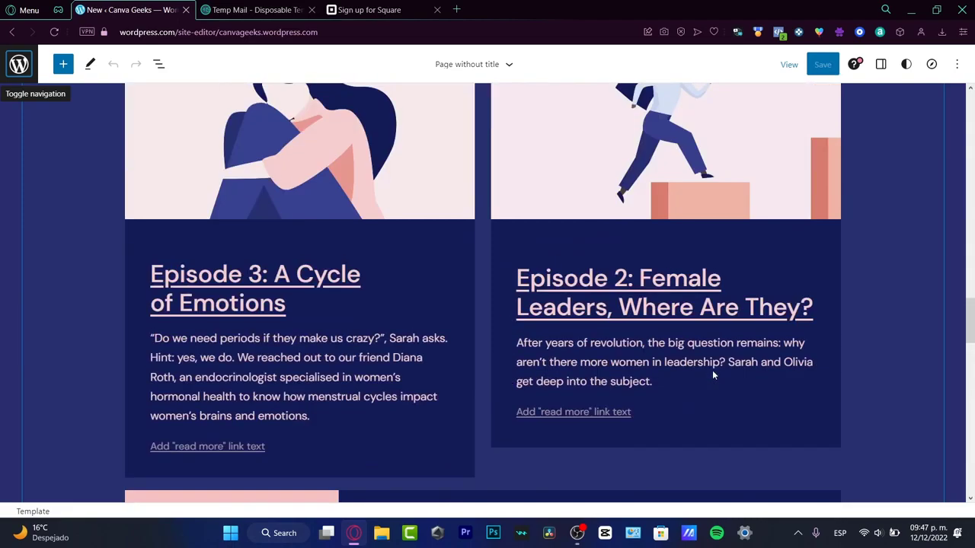
{"action": "scroll", "coordinate": [713, 375], "scroll_direction": "up", "scroll_amount": 15}
{"action": "scroll", "coordinate": [712, 373], "scroll_direction": "up", "scroll_amount": 3}
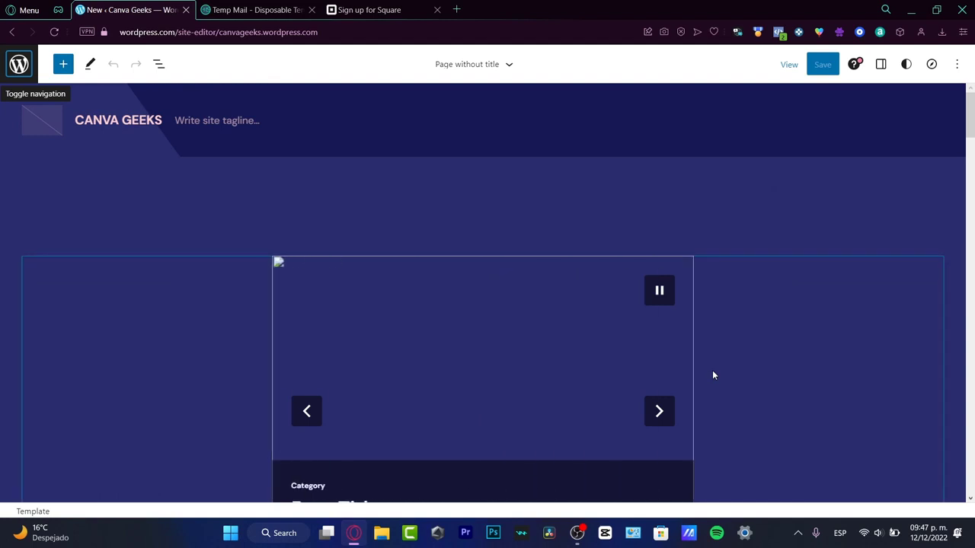
Remove the Group block with the post carousel directly below the header
{"action": "left_click", "coordinate": [757, 358]}
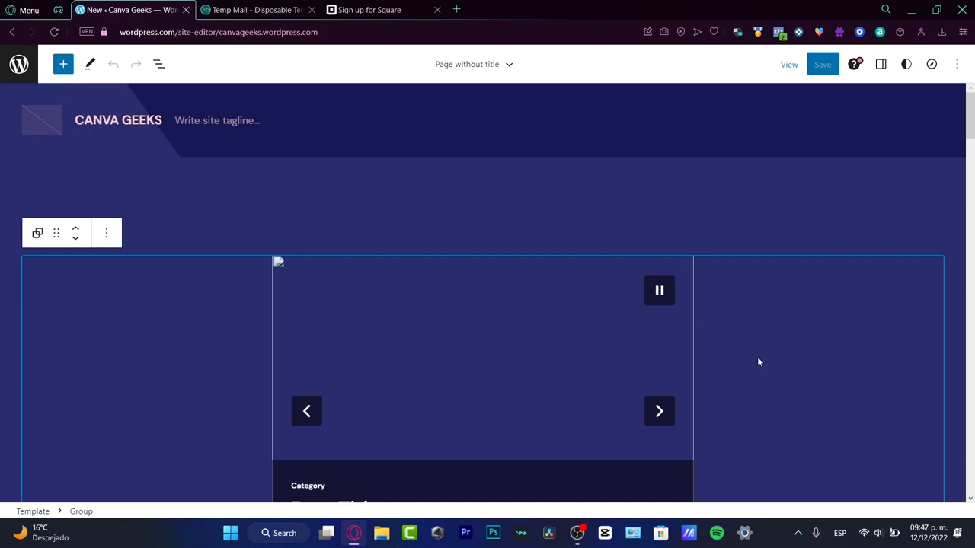
{"action": "left_click", "coordinate": [109, 237]}
{"action": "scroll", "coordinate": [196, 401], "scroll_direction": "down", "scroll_amount": 2}
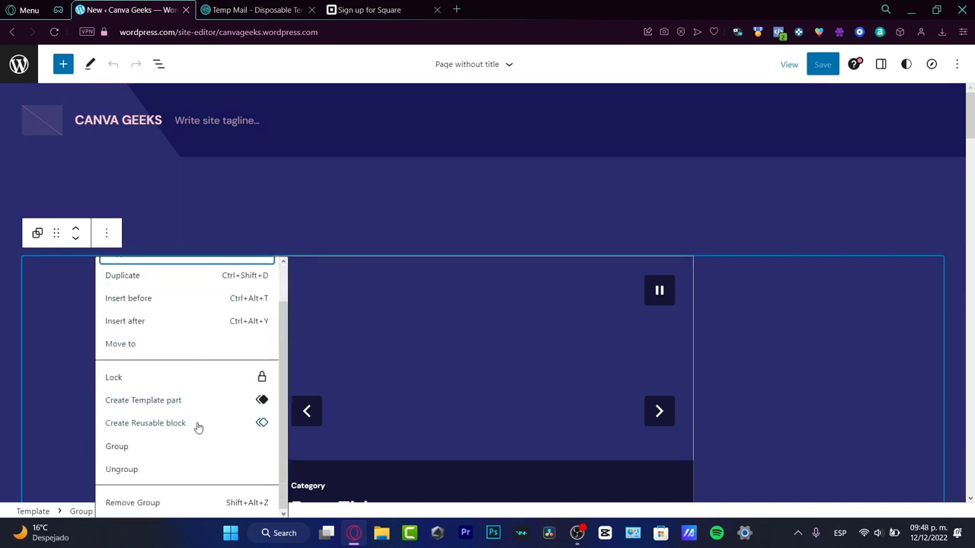
{"action": "left_click", "coordinate": [218, 503]}
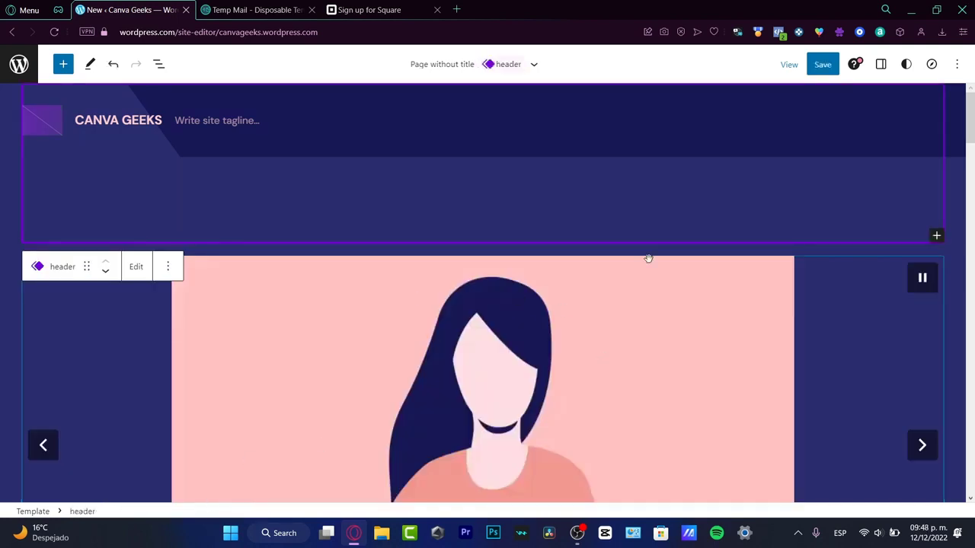
Remove the illustrated Slideshow block directly below the header
{"action": "scroll", "coordinate": [681, 229], "scroll_direction": "down", "scroll_amount": 5}
{"action": "scroll", "coordinate": [713, 285], "scroll_direction": "up", "scroll_amount": 3}
{"action": "left_click", "coordinate": [870, 205]}
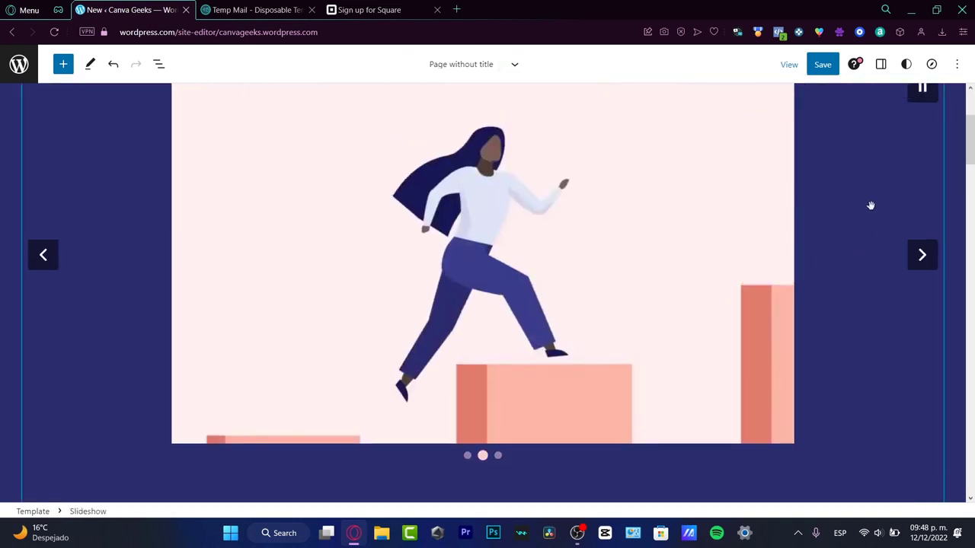
{"action": "scroll", "coordinate": [871, 206], "scroll_direction": "up", "scroll_amount": 3}
{"action": "left_click", "coordinate": [144, 233]}
{"action": "scroll", "coordinate": [221, 486], "scroll_direction": "down", "scroll_amount": 2}
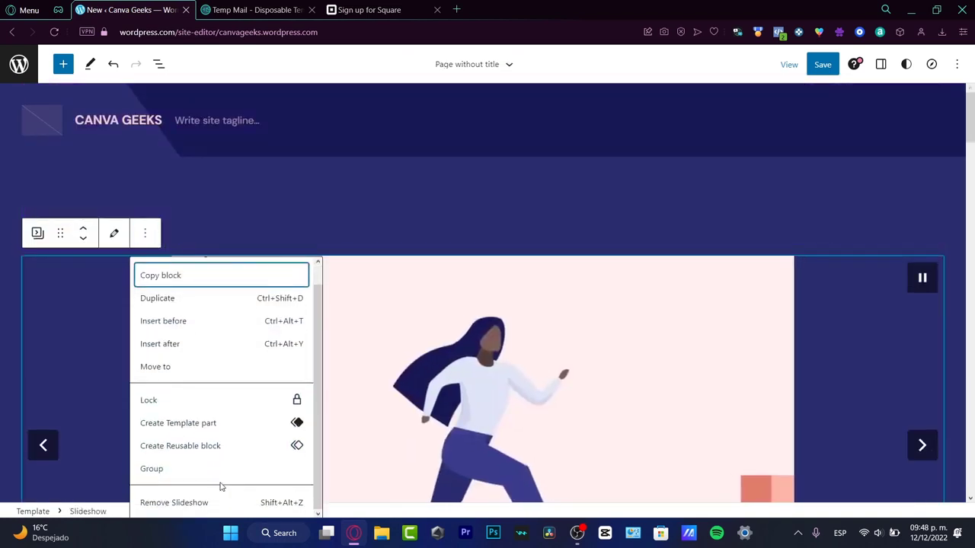
{"action": "left_click", "coordinate": [220, 502]}
Select the first Image Compare block as the insertion point and bring up the list of available blocks
{"action": "scroll", "coordinate": [551, 347], "scroll_direction": "down", "scroll_amount": 3}
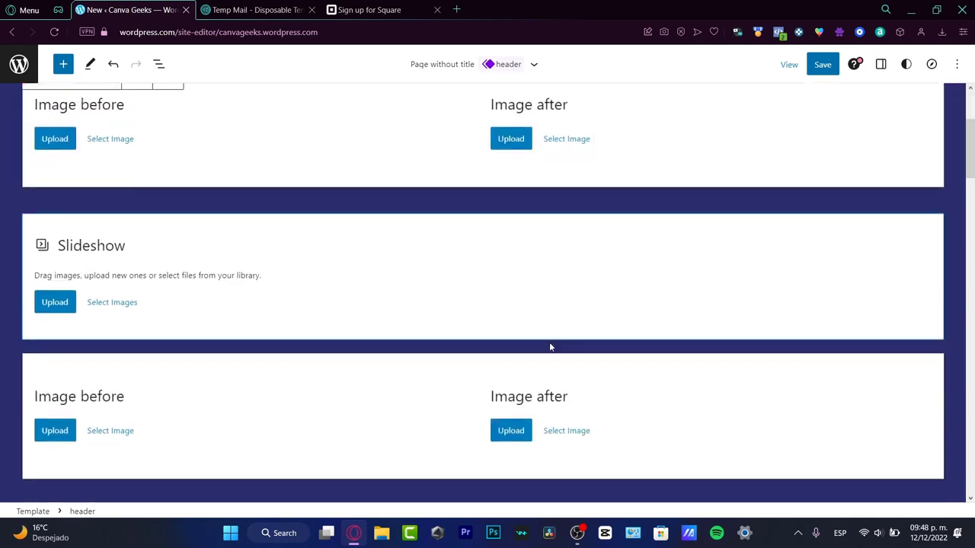
{"action": "scroll", "coordinate": [550, 348], "scroll_direction": "up", "scroll_amount": 3}
{"action": "left_click", "coordinate": [705, 300]}
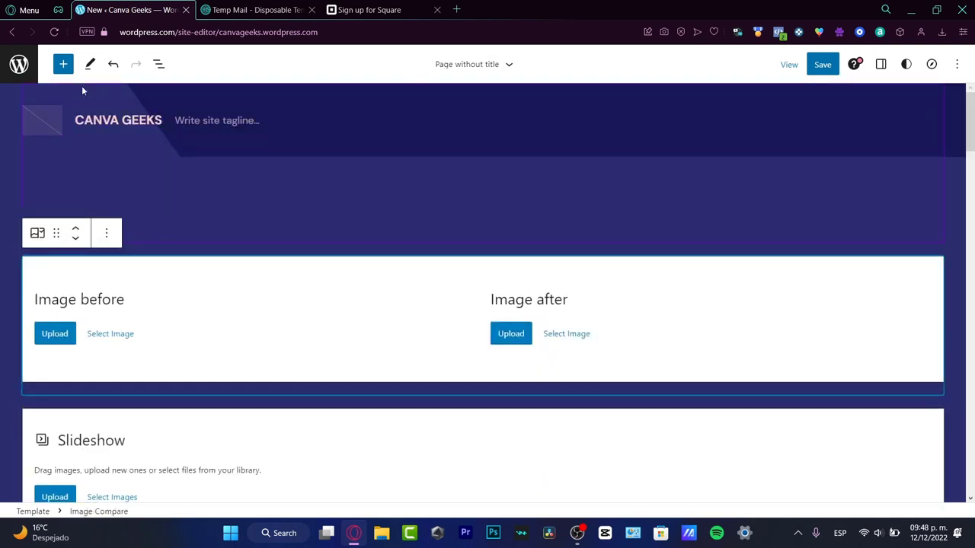
{"action": "left_click", "coordinate": [63, 66]}
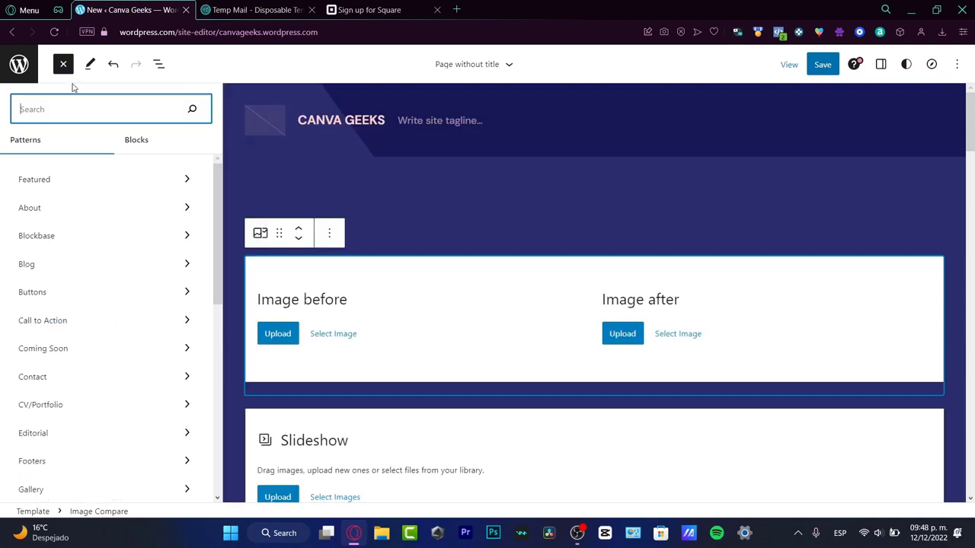
{"action": "left_click", "coordinate": [65, 66]}
{"action": "left_click", "coordinate": [64, 67]}
{"action": "left_click", "coordinate": [140, 150]}
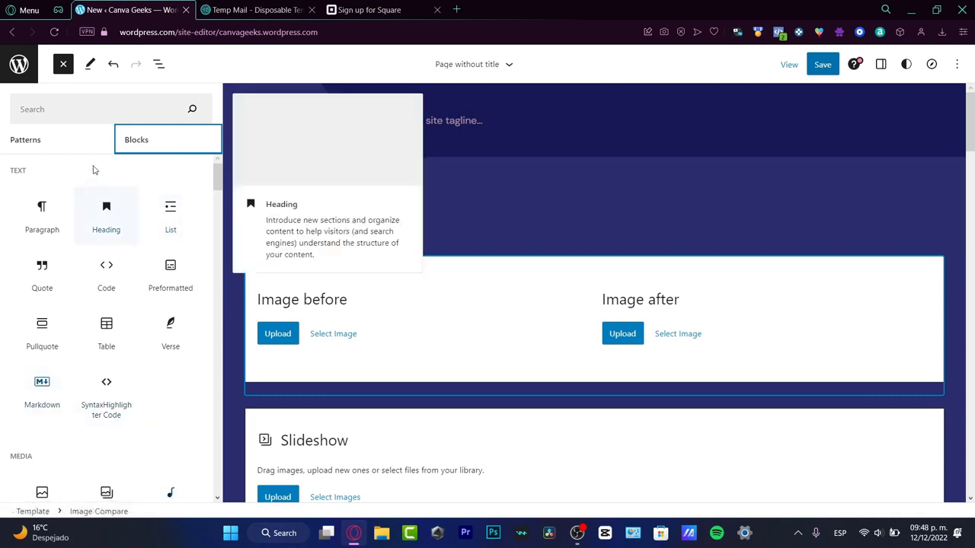
Search the block library for "bookin" and insert the Appointment Form block below the Image Compare block
{"action": "left_click", "coordinate": [51, 117]}
{"action": "left_click", "coordinate": [63, 143]}
{"action": "left_click", "coordinate": [64, 114]}
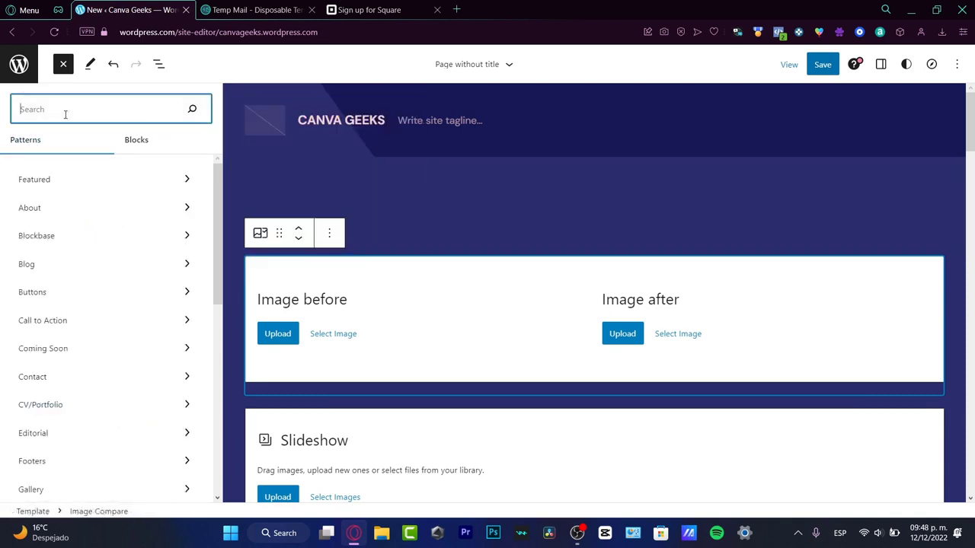
{"action": "type", "text": "bookin"}
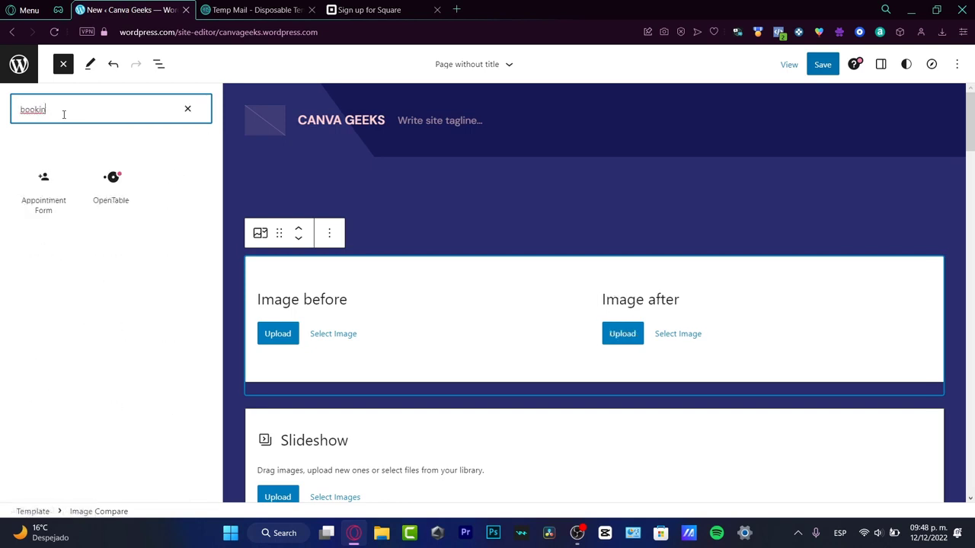
{"action": "mouse_move", "coordinate": [58, 187]}
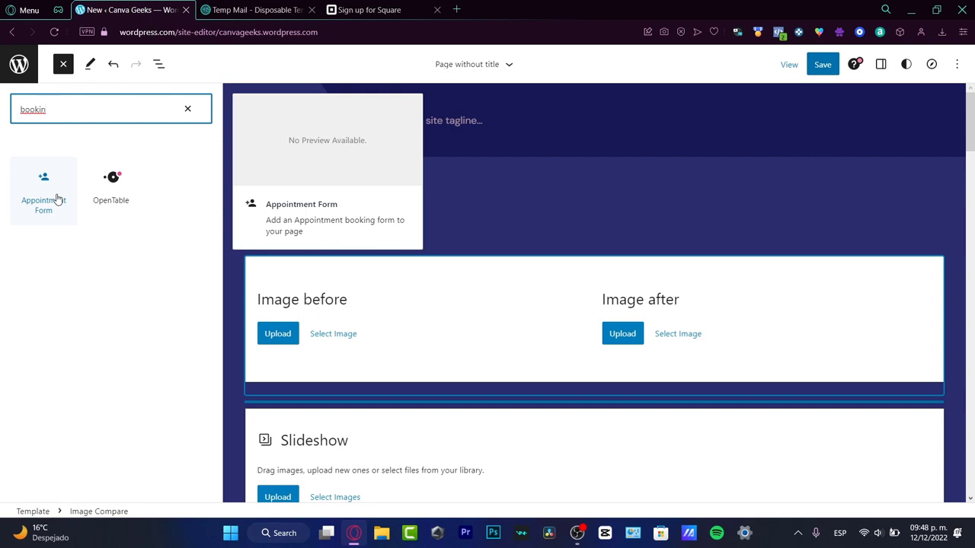
{"action": "mouse_move", "coordinate": [99, 196]}
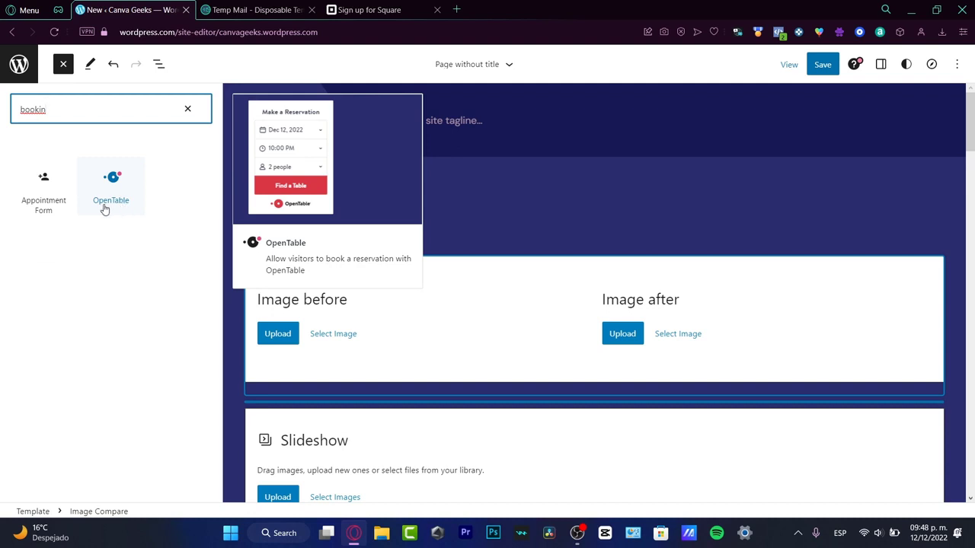
{"action": "left_click", "coordinate": [53, 215]}
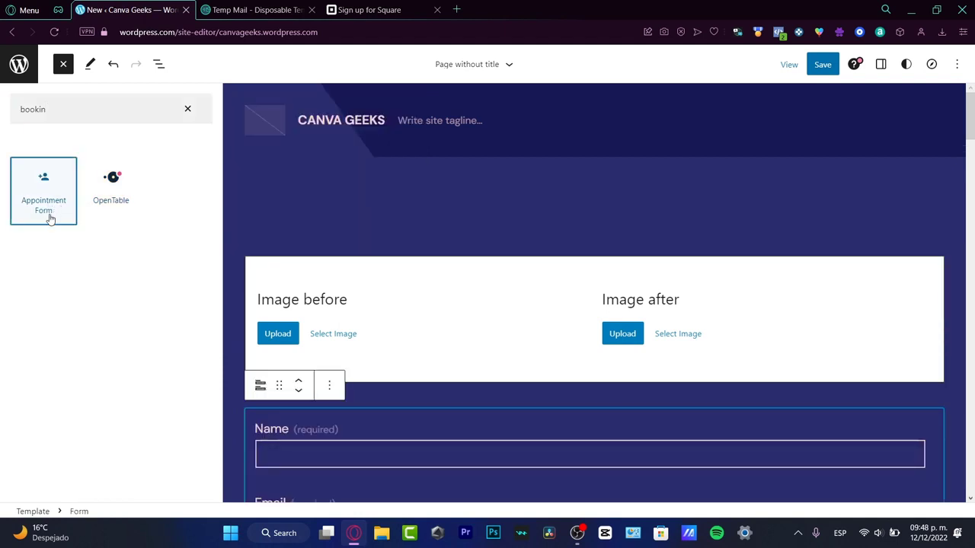
Examine the appointment form's fields from Name, Email, Phone and Date through Time and Notes to the Book Appointment button
{"action": "scroll", "coordinate": [348, 232], "scroll_direction": "down", "scroll_amount": 3}
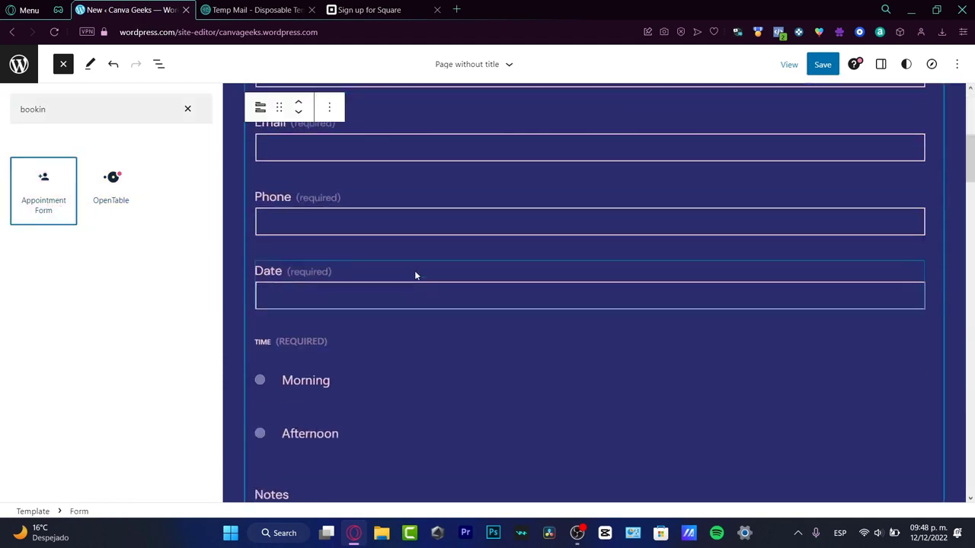
{"action": "scroll", "coordinate": [415, 272], "scroll_direction": "up", "scroll_amount": 3}
{"action": "left_click", "coordinate": [409, 271]}
{"action": "left_click", "coordinate": [316, 341]}
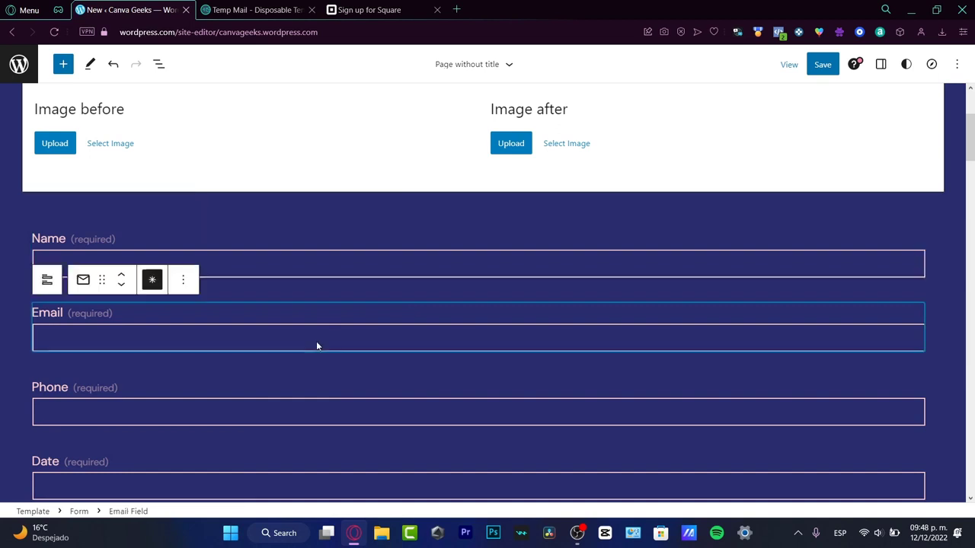
{"action": "scroll", "coordinate": [316, 341], "scroll_direction": "down", "scroll_amount": 2}
{"action": "left_click", "coordinate": [248, 354]}
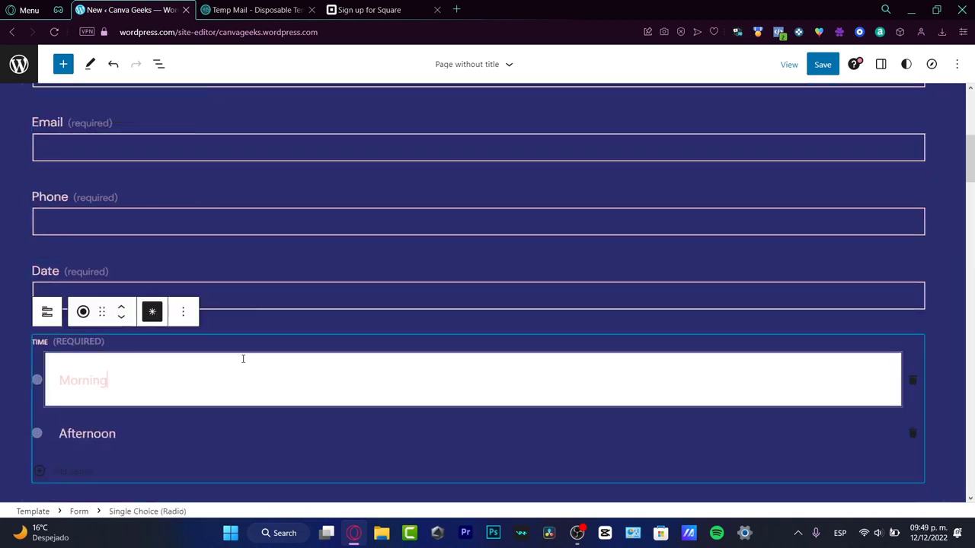
{"action": "scroll", "coordinate": [229, 322], "scroll_direction": "down", "scroll_amount": 2}
{"action": "left_click", "coordinate": [190, 367]}
{"action": "scroll", "coordinate": [223, 315], "scroll_direction": "down", "scroll_amount": 2}
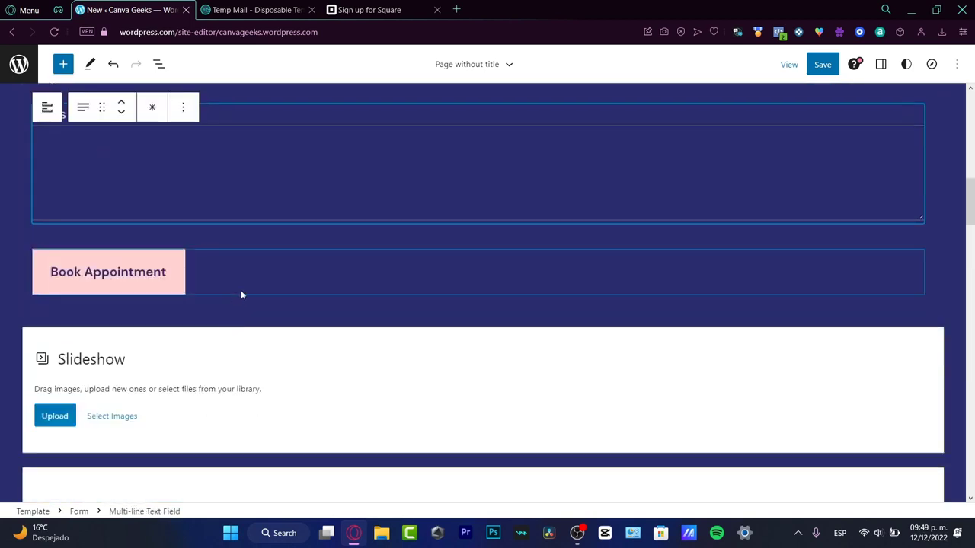
{"action": "left_click", "coordinate": [251, 297]}
{"action": "left_click", "coordinate": [198, 330]}
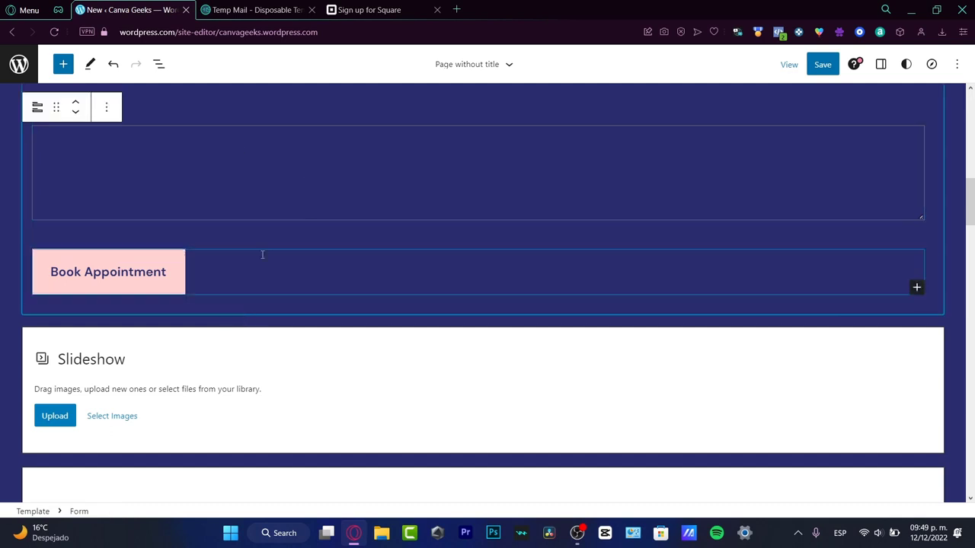
{"action": "scroll", "coordinate": [318, 193], "scroll_direction": "up", "scroll_amount": 8}
{"action": "scroll", "coordinate": [323, 195], "scroll_direction": "down", "scroll_amount": 4}
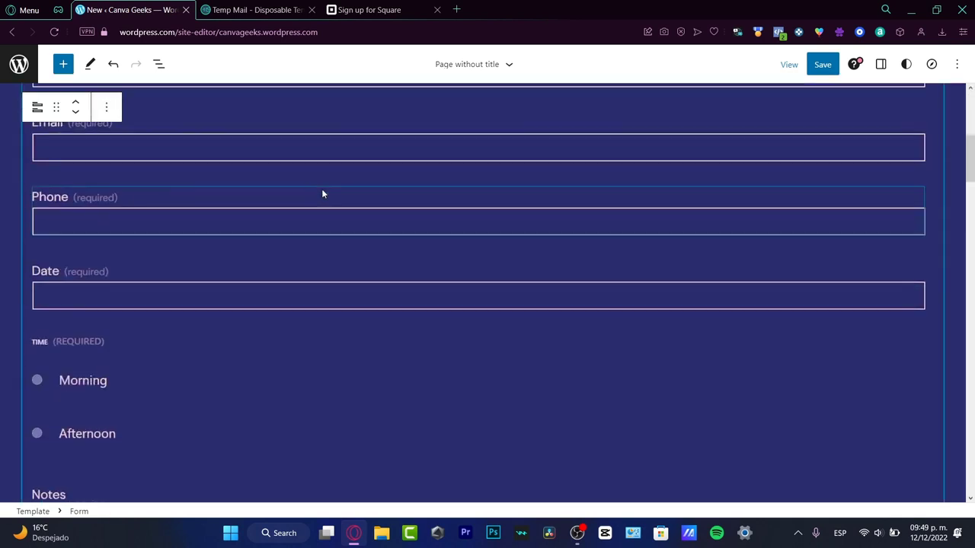
{"action": "scroll", "coordinate": [412, 286], "scroll_direction": "up", "scroll_amount": 2}
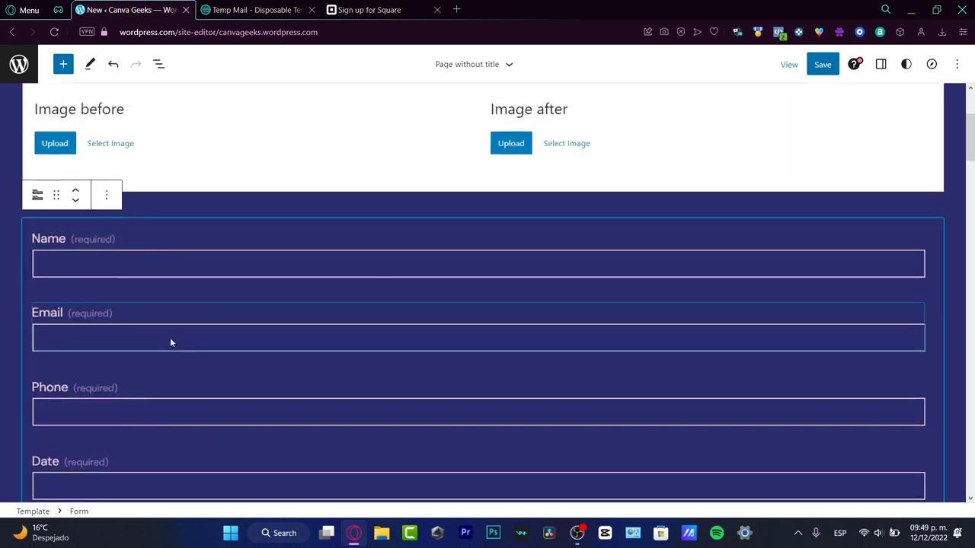
{"action": "scroll", "coordinate": [237, 460], "scroll_direction": "down", "scroll_amount": 2}
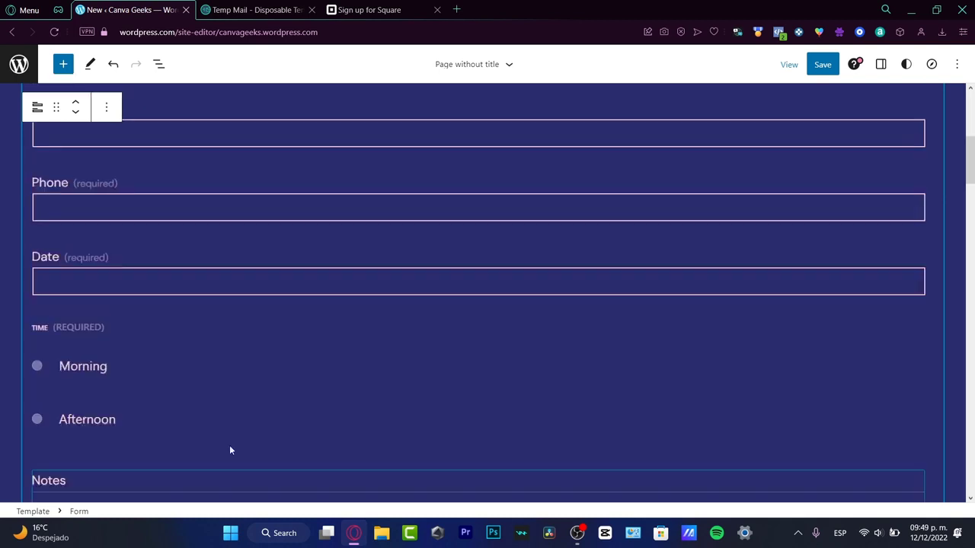
{"action": "scroll", "coordinate": [231, 450], "scroll_direction": "up", "scroll_amount": 2}
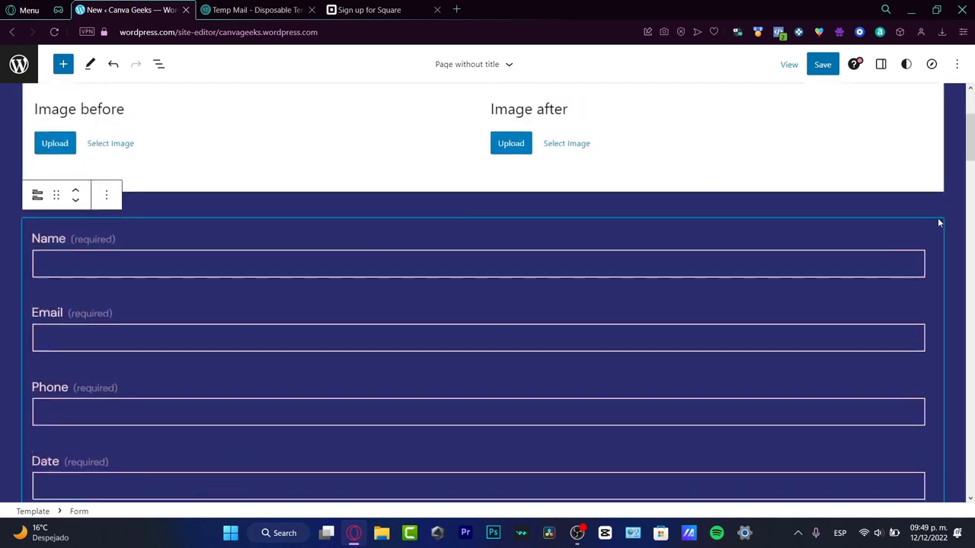
Show the form block's settings and set the form's title to "RECRUITING YOUR TALENT HERE"
{"action": "left_click", "coordinate": [107, 196]}
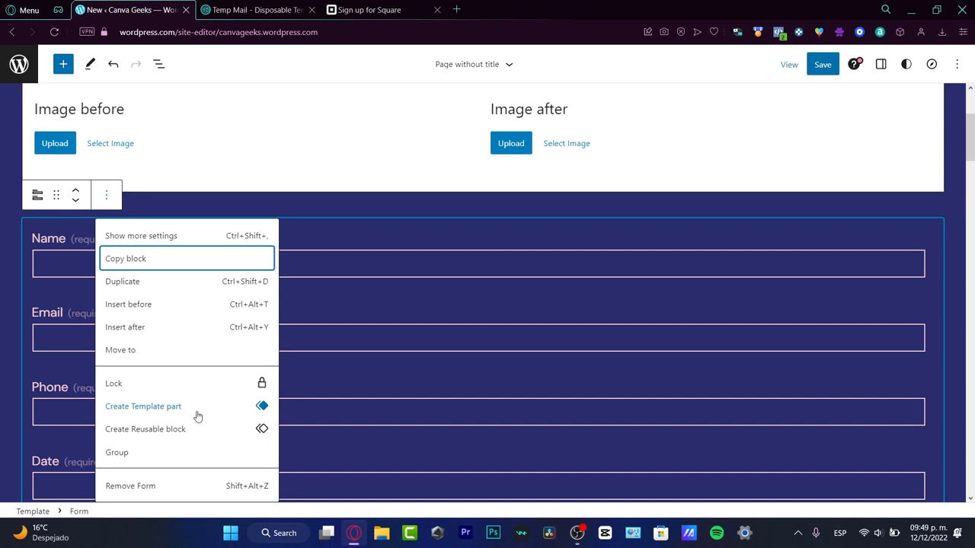
{"action": "left_click", "coordinate": [166, 236]}
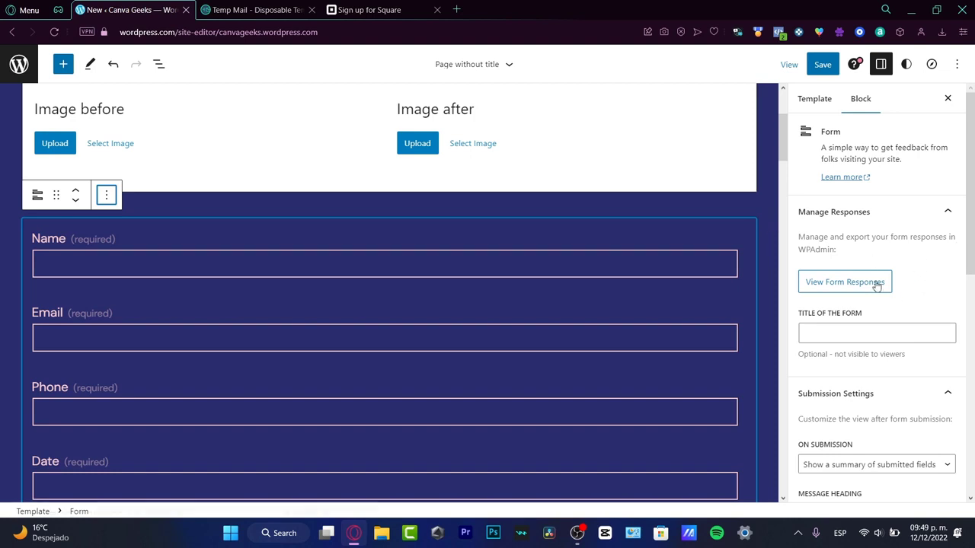
{"action": "scroll", "coordinate": [907, 290], "scroll_direction": "down", "scroll_amount": 3}
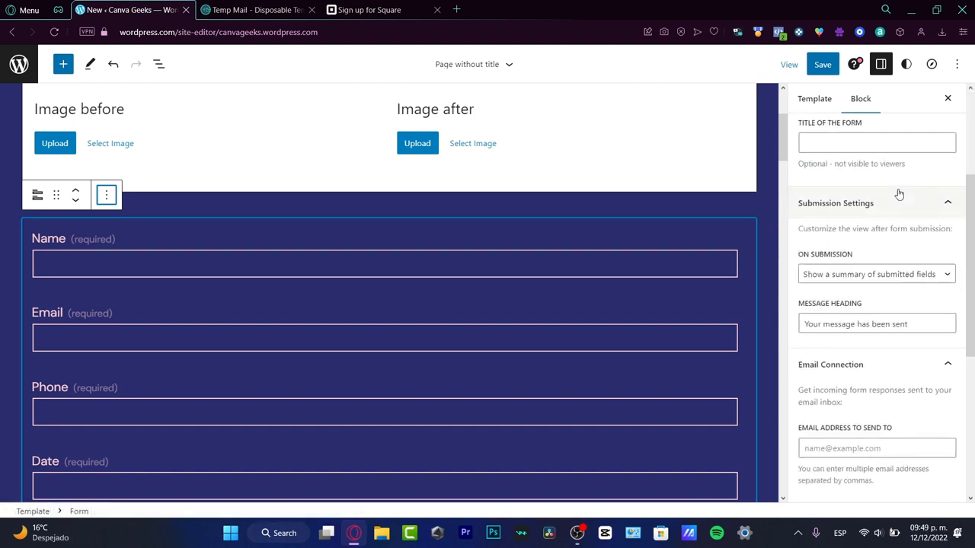
{"action": "left_click", "coordinate": [883, 145]}
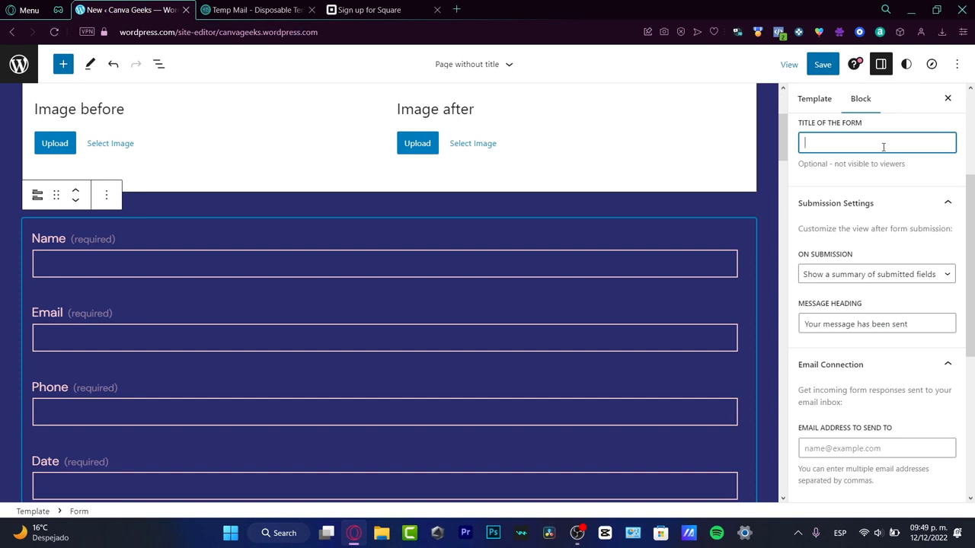
{"action": "type", "text": "RECRUIT YOUR TALENT HERE"}
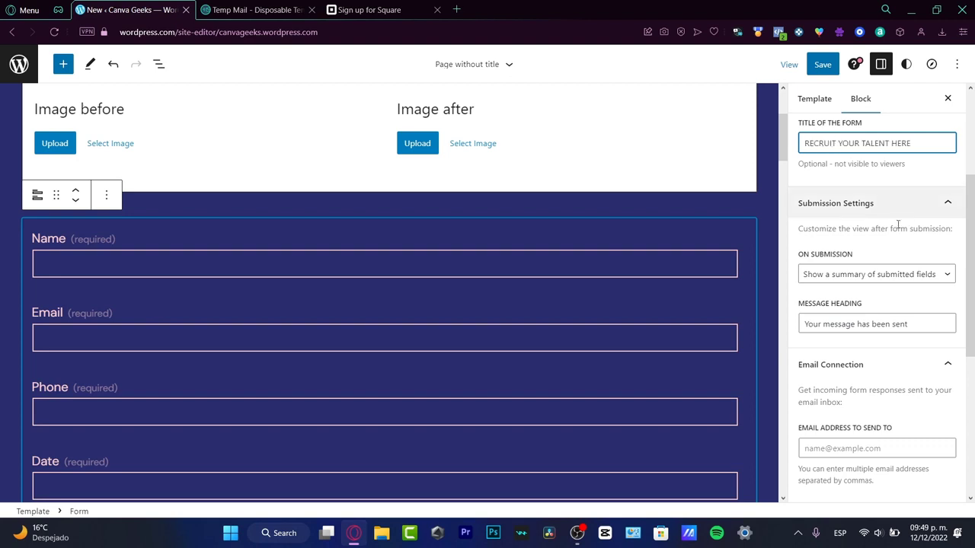
{"action": "left_click", "coordinate": [837, 143]}
{"action": "type", "text": "ING"}
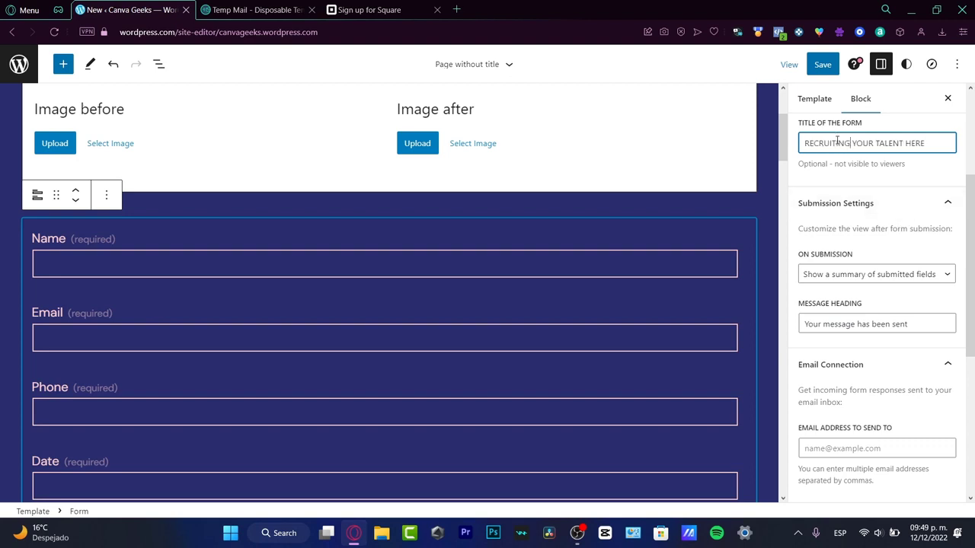
Examine the form's On Submission options and its Email Connection, Color, Dimensions and Advanced settings, and close the settings
{"action": "left_click", "coordinate": [911, 277]}
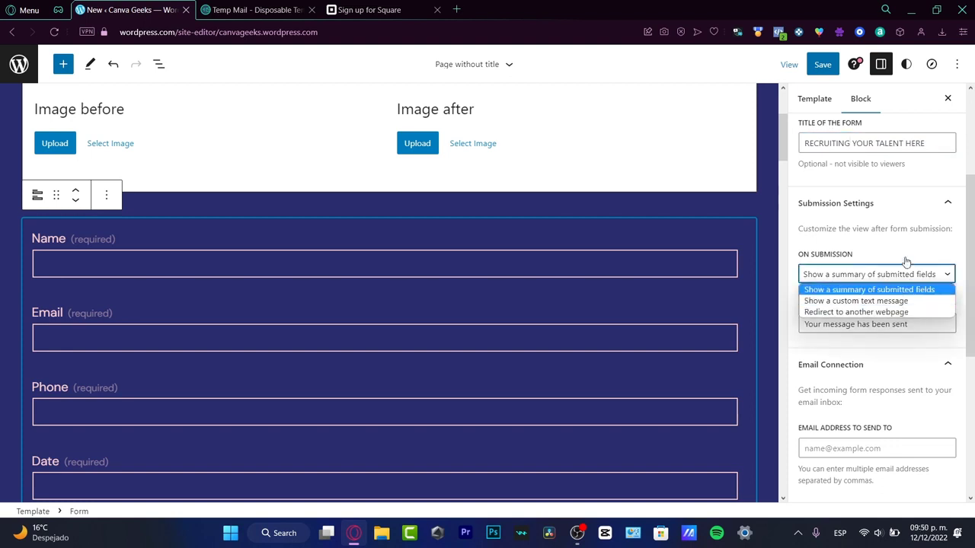
{"action": "left_click", "coordinate": [907, 262]}
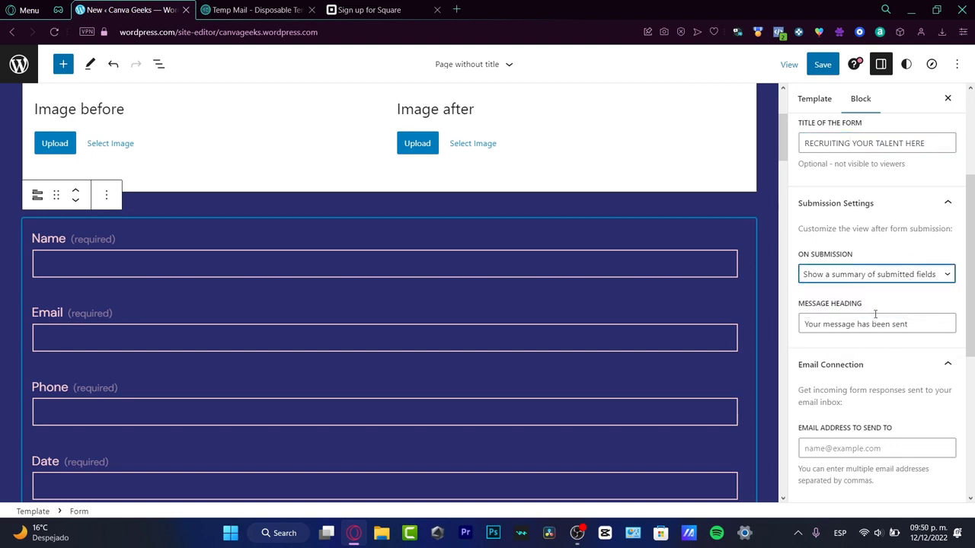
{"action": "scroll", "coordinate": [899, 349], "scroll_direction": "down", "scroll_amount": 3}
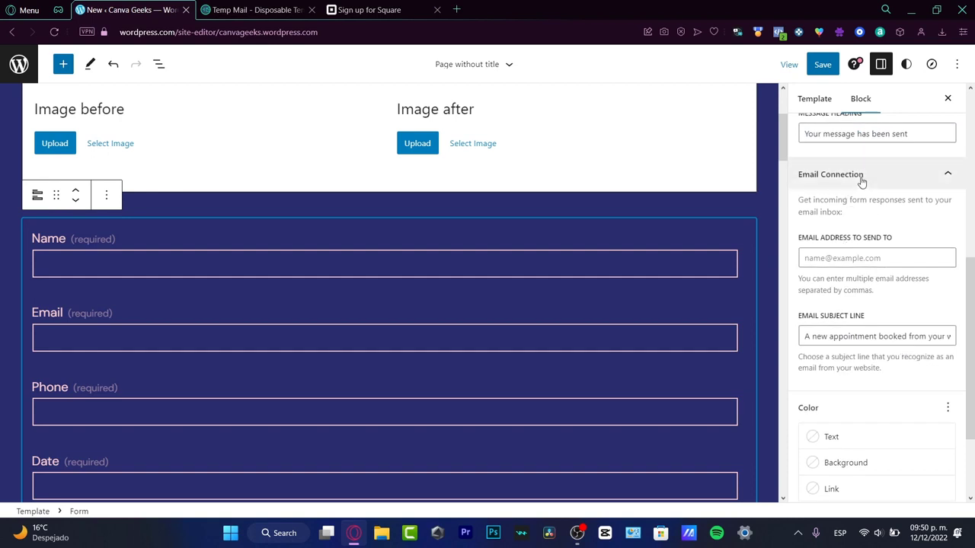
{"action": "left_click", "coordinate": [892, 262]}
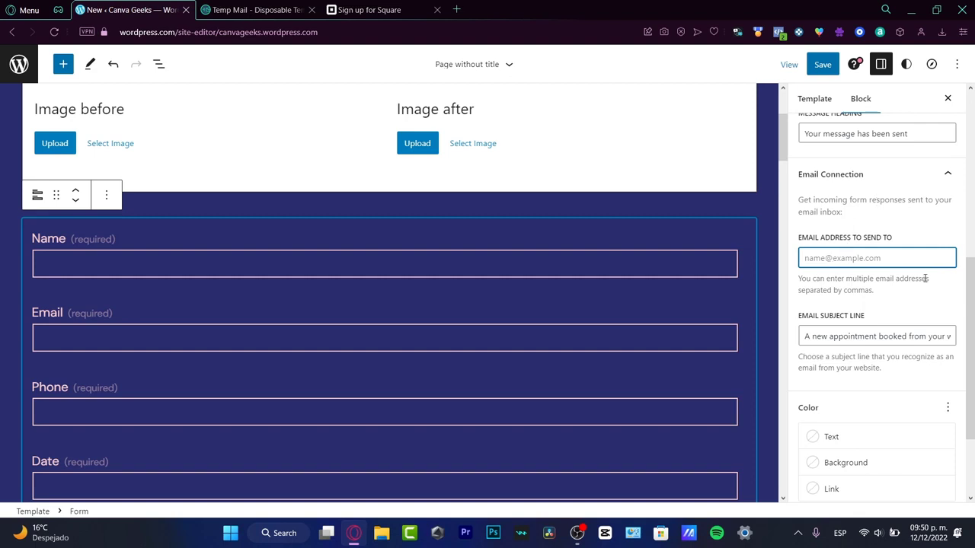
{"action": "scroll", "coordinate": [890, 355], "scroll_direction": "down", "scroll_amount": 2}
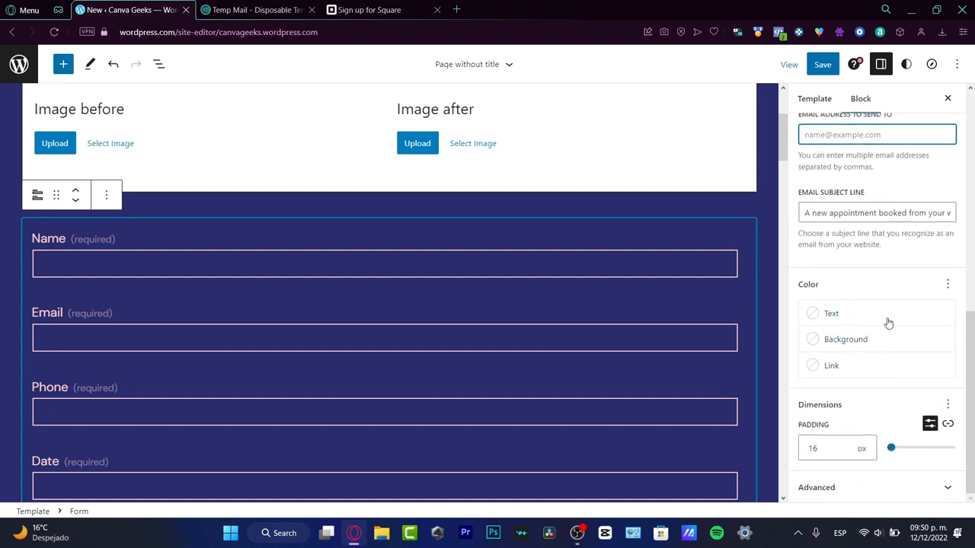
{"action": "left_click", "coordinate": [929, 487]}
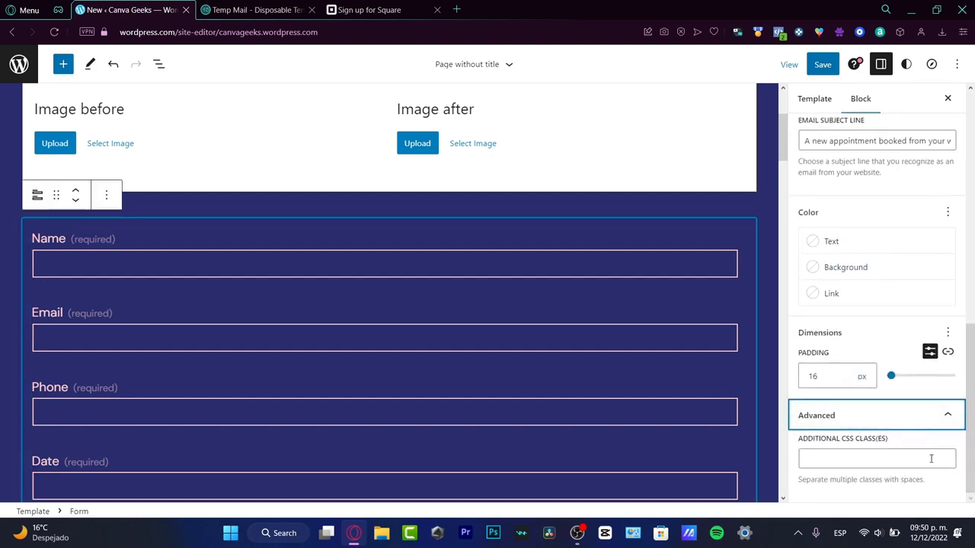
{"action": "scroll", "coordinate": [918, 461], "scroll_direction": "up", "scroll_amount": 5}
{"action": "scroll", "coordinate": [918, 460], "scroll_direction": "up", "scroll_amount": 1}
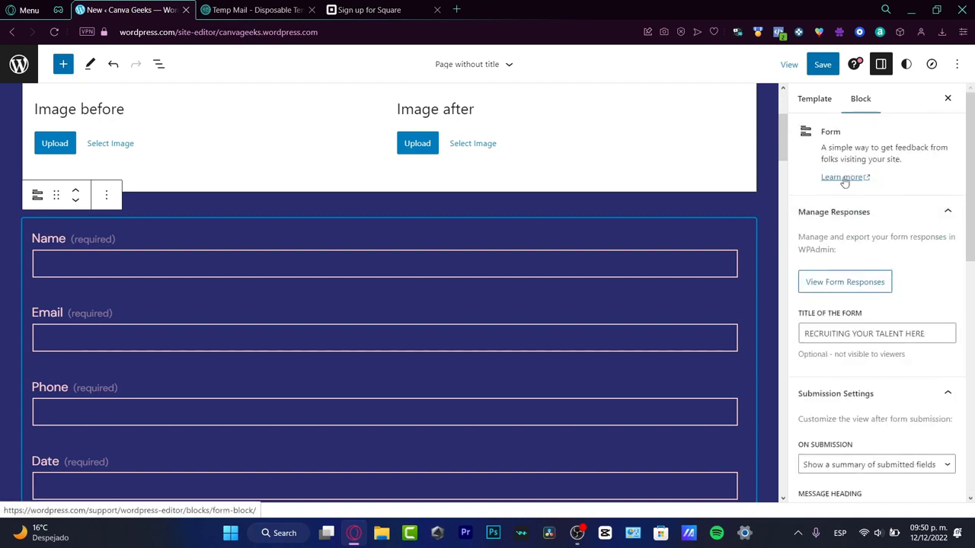
{"action": "left_click", "coordinate": [947, 102]}
Select the appointment form's Notes field and search the block library for "booking"
{"action": "scroll", "coordinate": [686, 337], "scroll_direction": "down", "scroll_amount": 10}
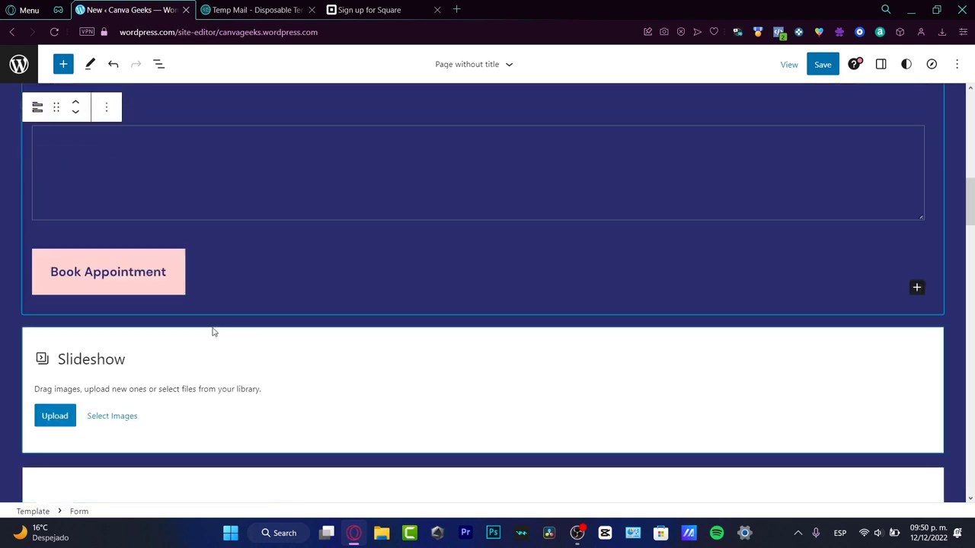
{"action": "scroll", "coordinate": [376, 272], "scroll_direction": "up", "scroll_amount": 3}
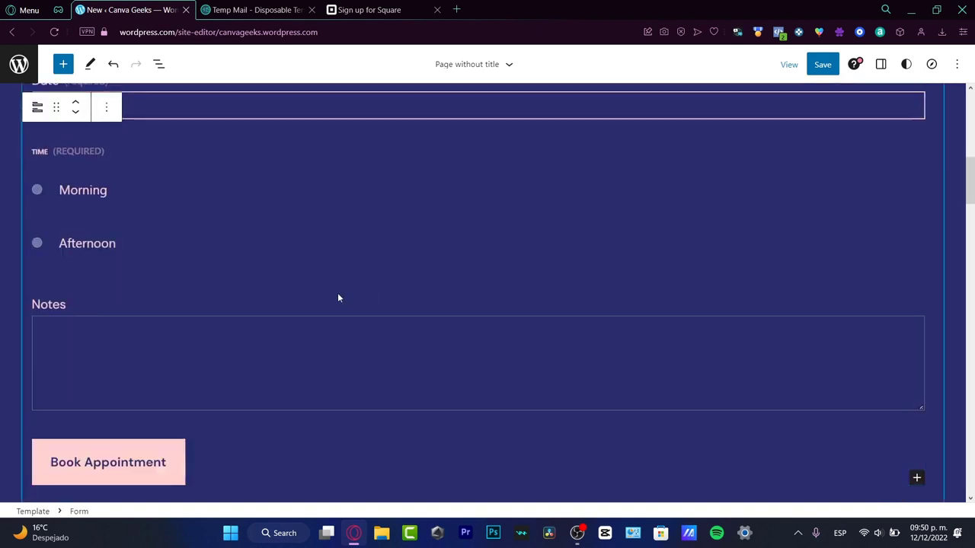
{"action": "left_click", "coordinate": [152, 462]}
{"action": "left_click", "coordinate": [217, 354]}
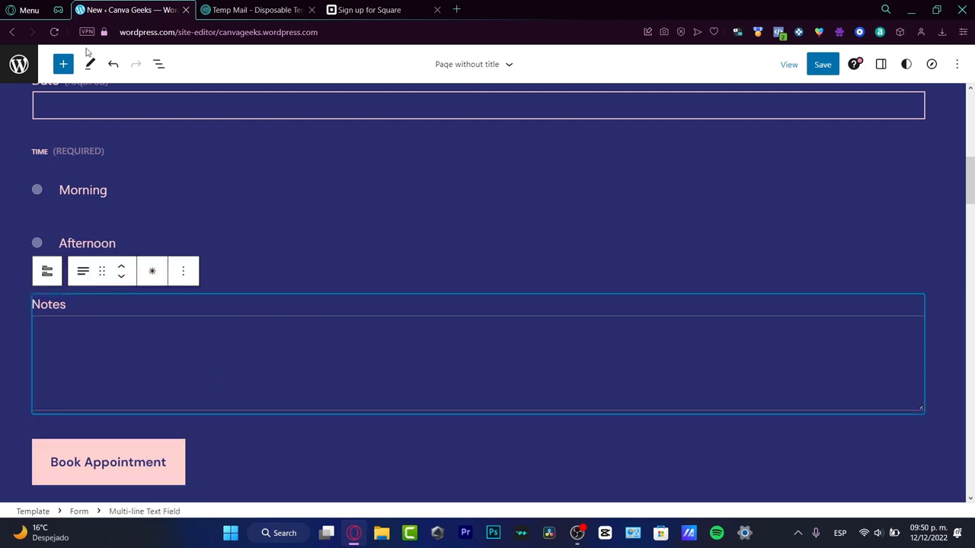
{"action": "left_click", "coordinate": [63, 64]}
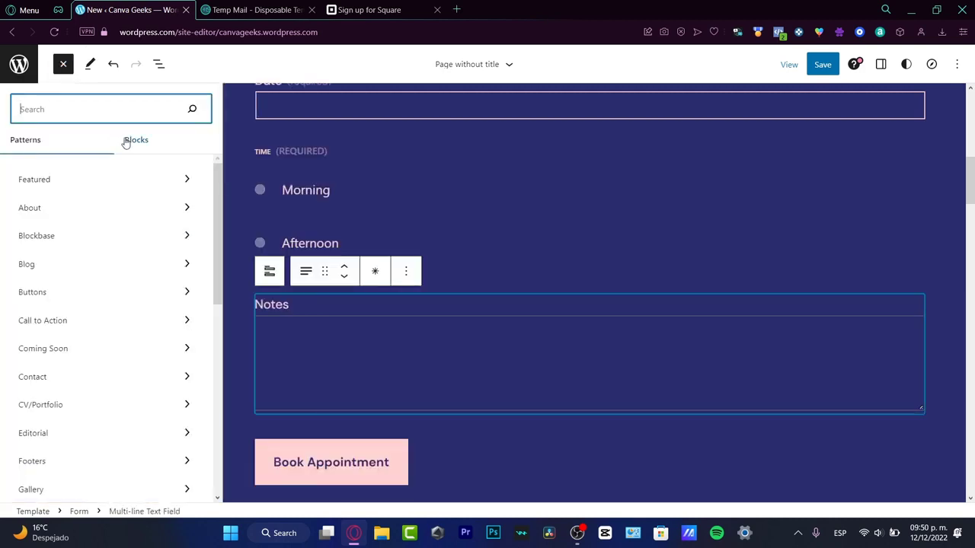
{"action": "left_click", "coordinate": [126, 140]}
{"action": "left_click", "coordinate": [97, 112]}
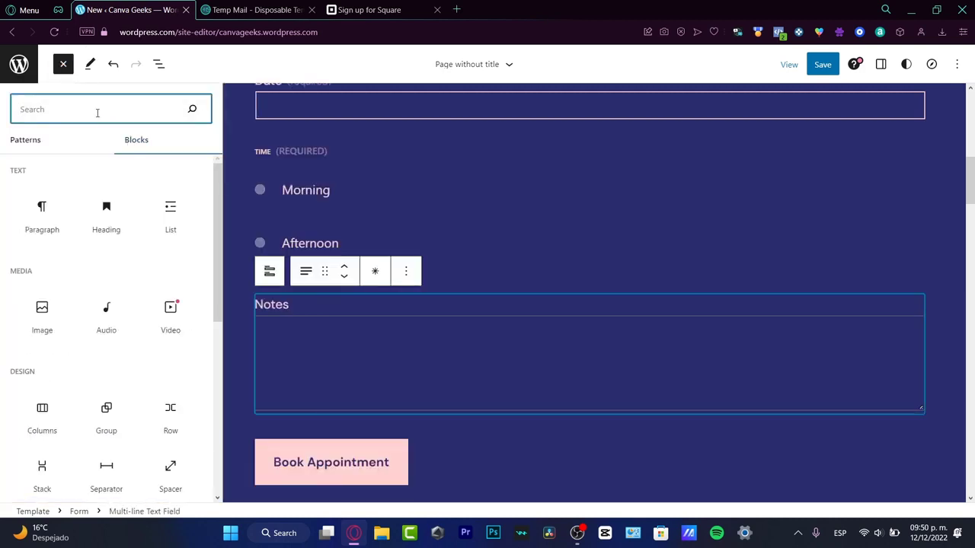
{"action": "type", "text": "BOOKIN"}
{"action": "key", "text": "BackSpace"}
{"action": "key", "text": "BackSpace"}
{"action": "key", "text": "BackSpace"}
{"action": "key", "text": "BackSpace"}
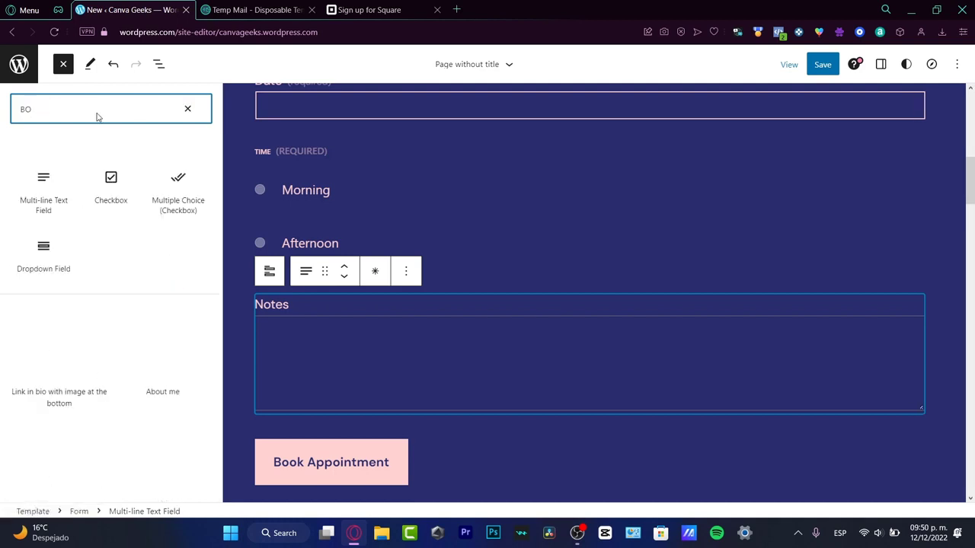
{"action": "key", "text": "BackSpace"}
{"action": "key", "text": "BackSpace"}
{"action": "type", "text": "boo"}
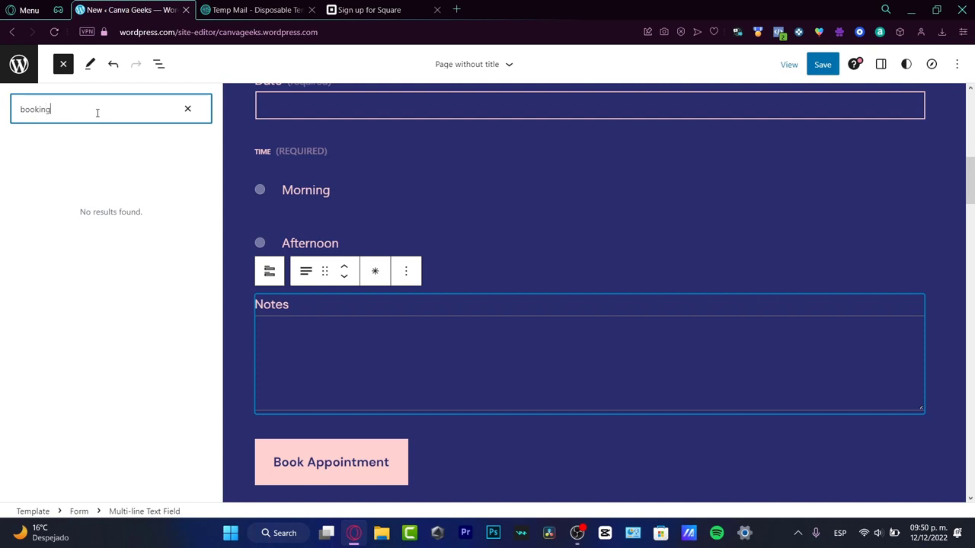
{"action": "type", "text": "king"}
Search the block library for "app" and insert the "Send us a message" Contact with WhatsApp pattern above the form's Notes field
{"action": "left_click", "coordinate": [187, 109]}
{"action": "left_click", "coordinate": [53, 145]}
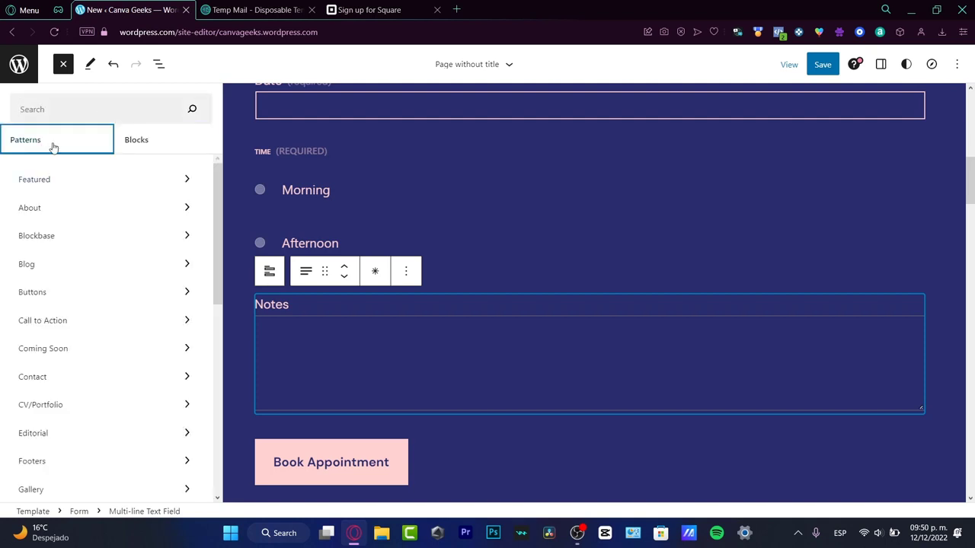
{"action": "left_click", "coordinate": [98, 112]}
{"action": "type", "text": "app"}
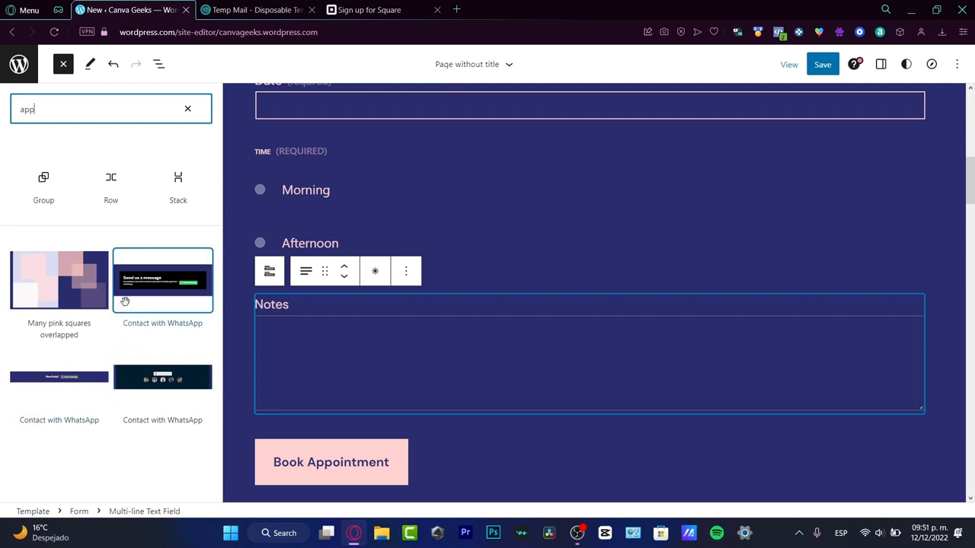
{"action": "left_click_drag", "start_coordinate": [124, 303], "coordinate": [373, 278]}
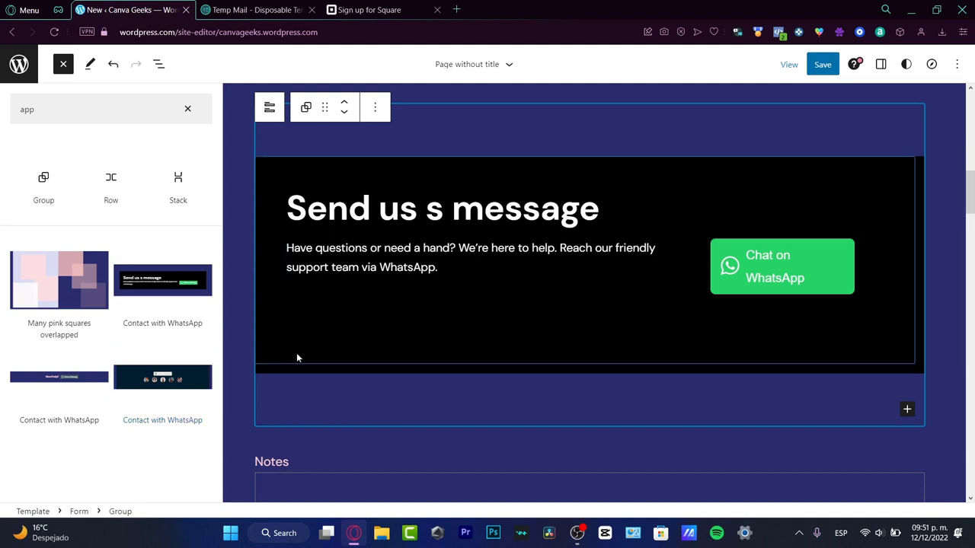
{"action": "scroll", "coordinate": [609, 333], "scroll_direction": "down", "scroll_amount": 6}
{"action": "scroll", "coordinate": [504, 375], "scroll_direction": "down", "scroll_amount": 2}
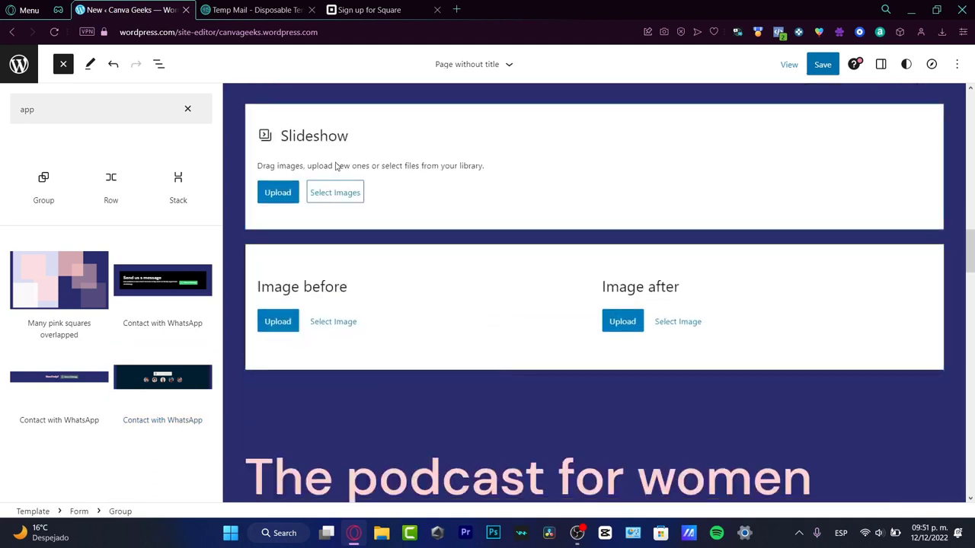
{"action": "scroll", "coordinate": [342, 159], "scroll_direction": "up", "scroll_amount": 3}
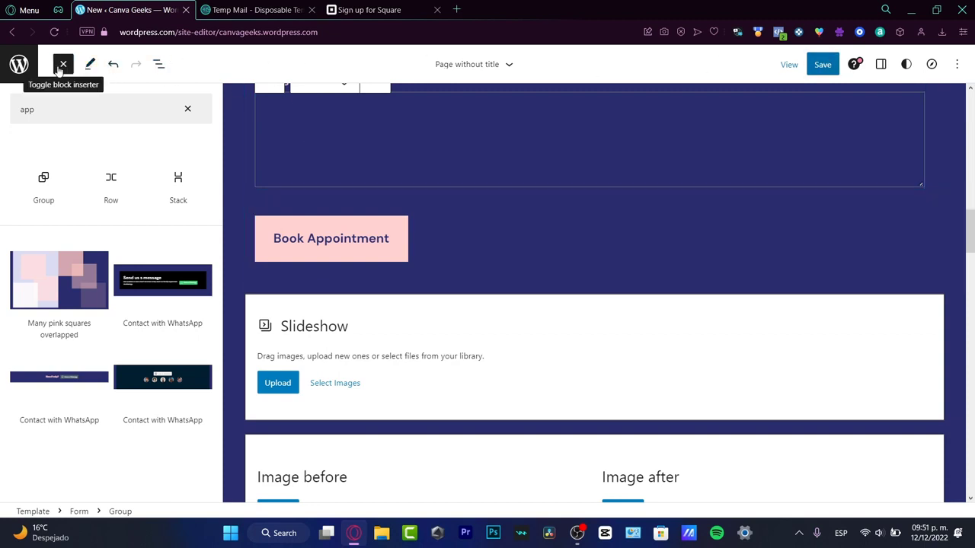
Leave the site editor for the site's dashboard and discard the unsaved changes
{"action": "left_click", "coordinate": [19, 65]}
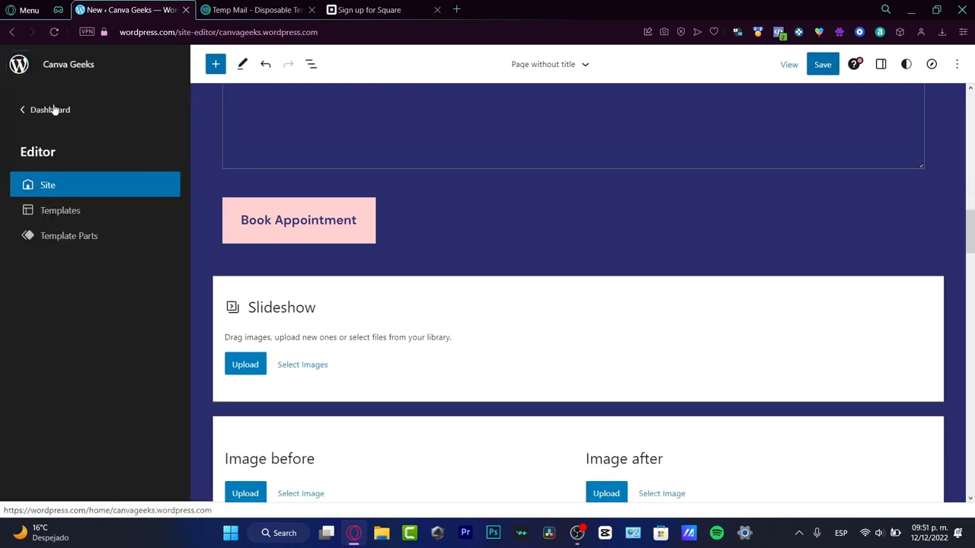
{"action": "left_click", "coordinate": [51, 109]}
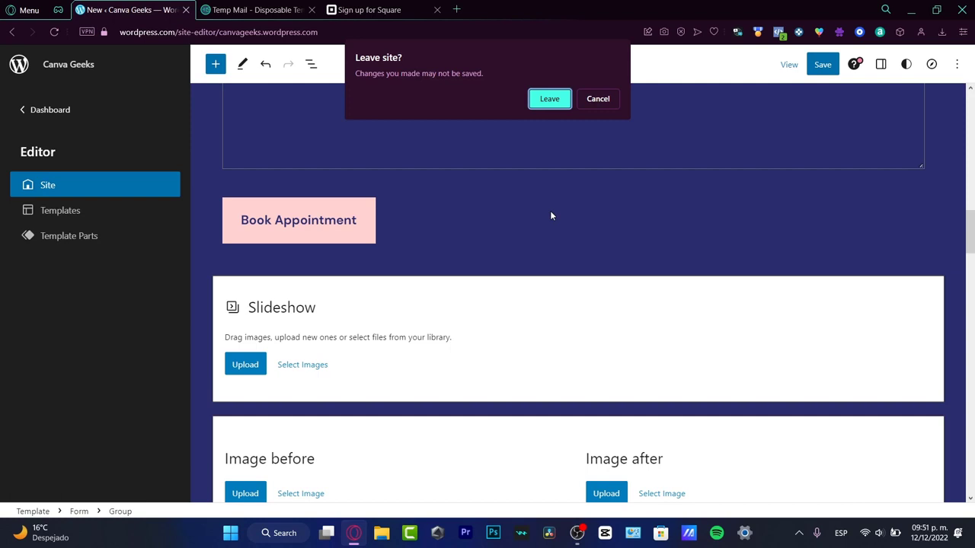
{"action": "left_click", "coordinate": [542, 98]}
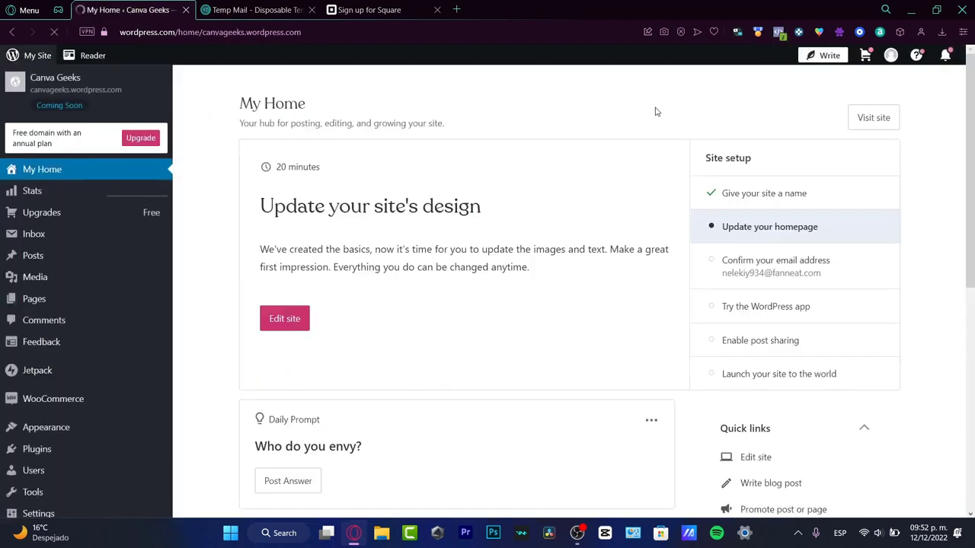
Open the site's Plugins page and search the plugins for "appointment"
{"action": "scroll", "coordinate": [114, 202], "scroll_direction": "down", "scroll_amount": 3}
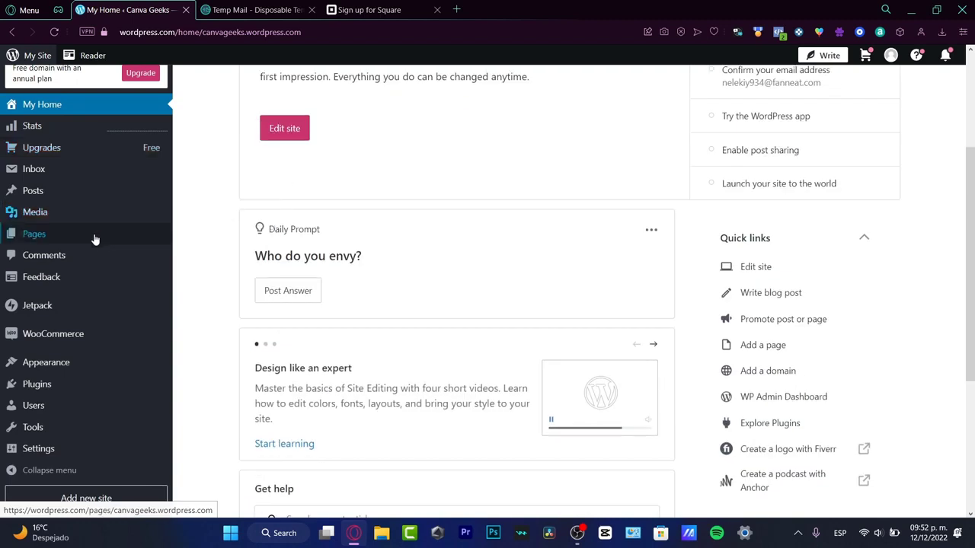
{"action": "left_click", "coordinate": [58, 388]}
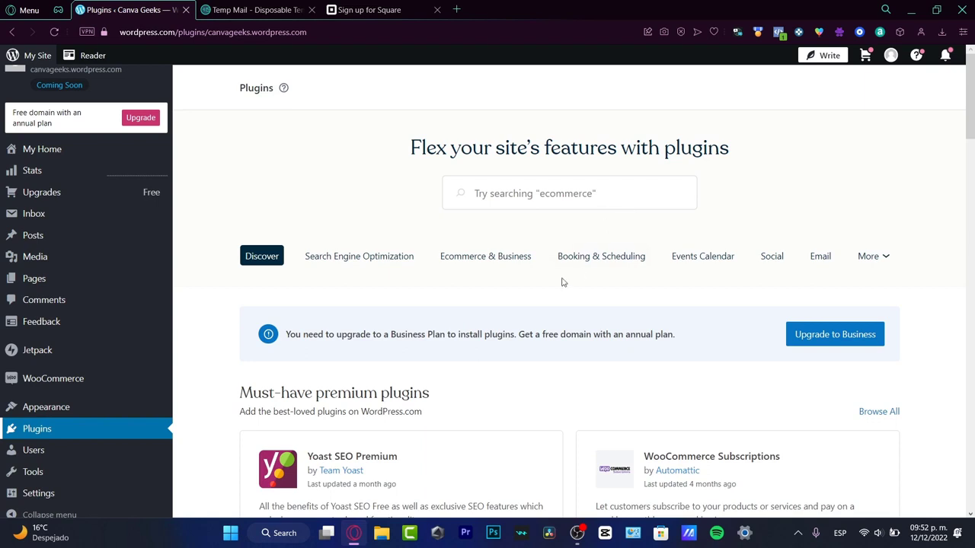
{"action": "left_click", "coordinate": [546, 197]}
{"action": "type", "text": "app"}
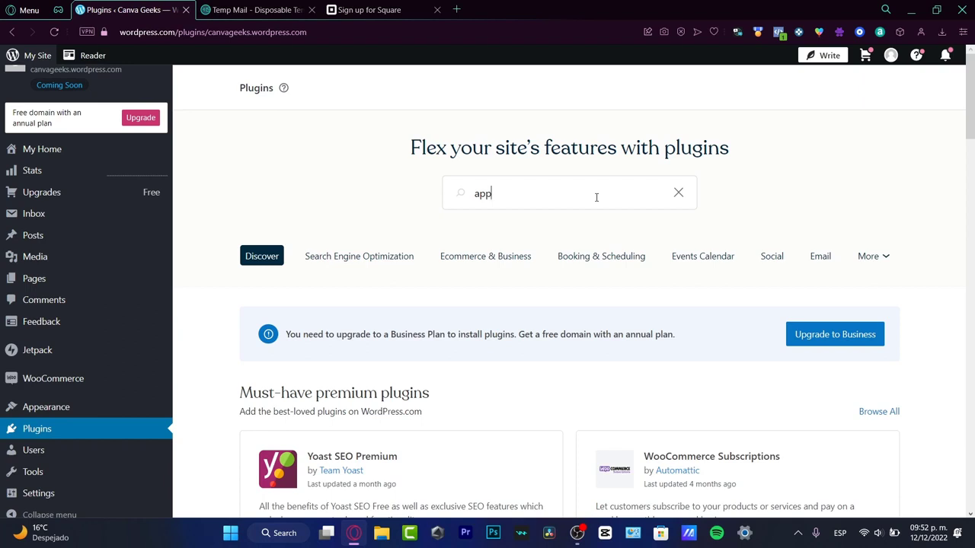
{"action": "type", "text": "ointment"}
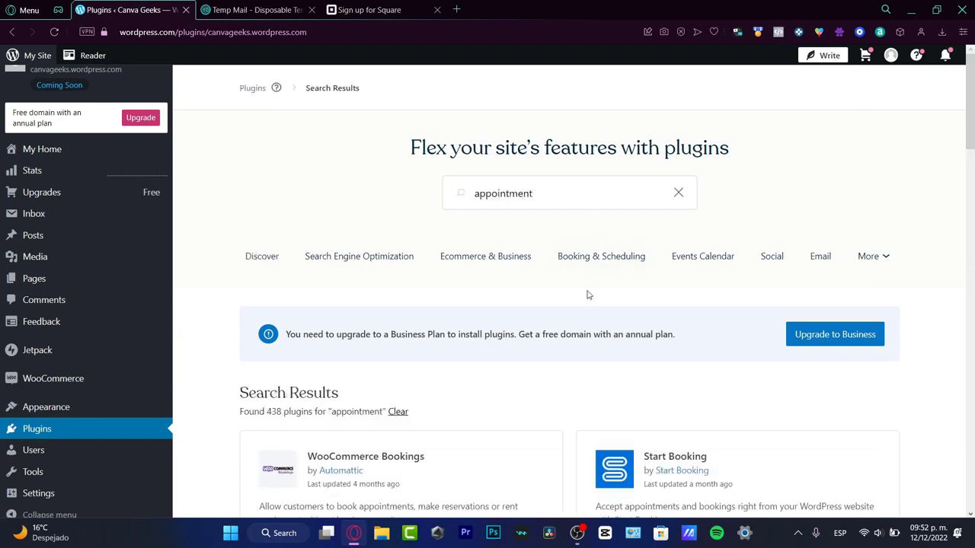
Examine the appointment plugins in the search results, comparing their prices, ratings and plan requirements, and look over the additional plugin categories
{"action": "scroll", "coordinate": [587, 294], "scroll_direction": "down", "scroll_amount": 3}
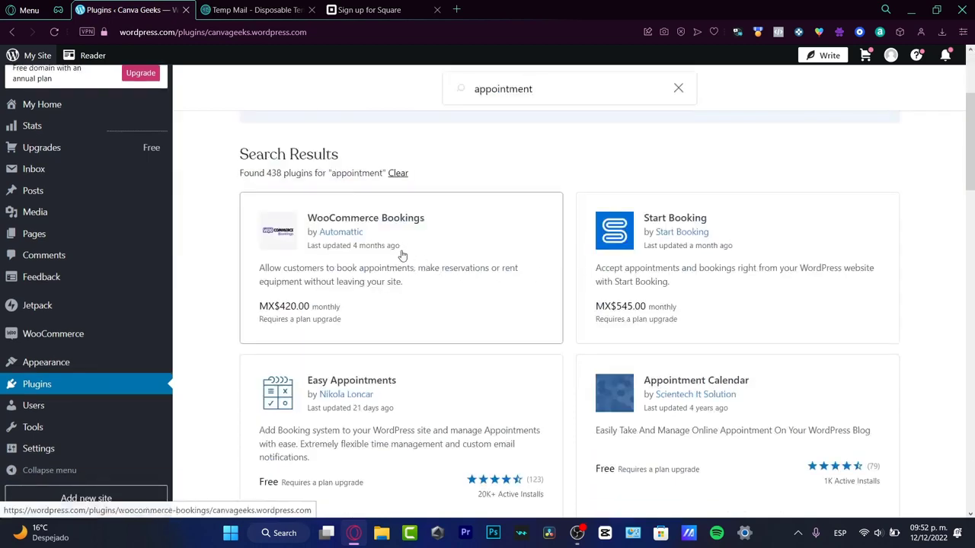
{"action": "scroll", "coordinate": [733, 241], "scroll_direction": "down", "scroll_amount": 2}
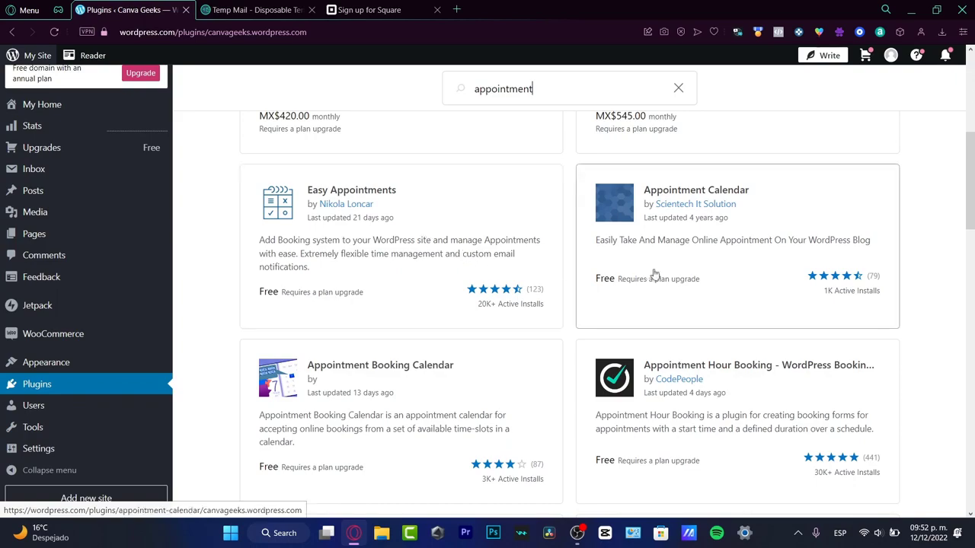
{"action": "scroll", "coordinate": [655, 274], "scroll_direction": "down", "scroll_amount": 4}
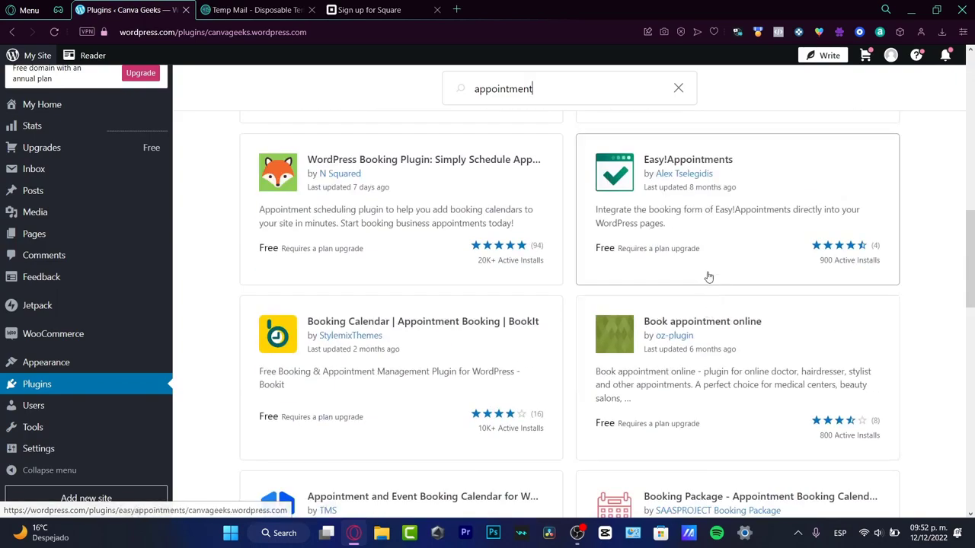
{"action": "scroll", "coordinate": [712, 282], "scroll_direction": "down", "scroll_amount": 4}
{"action": "scroll", "coordinate": [719, 290], "scroll_direction": "down", "scroll_amount": 5}
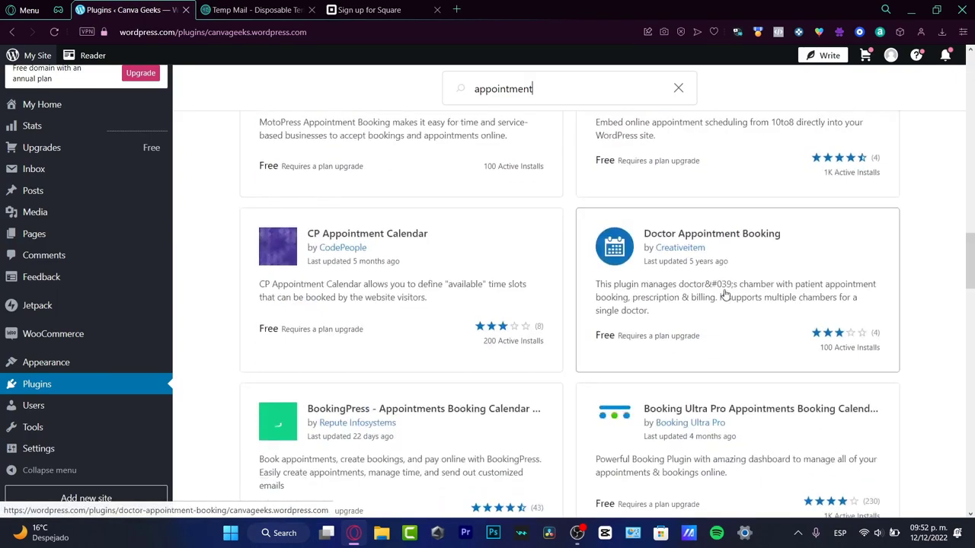
{"action": "scroll", "coordinate": [722, 293], "scroll_direction": "down", "scroll_amount": 5}
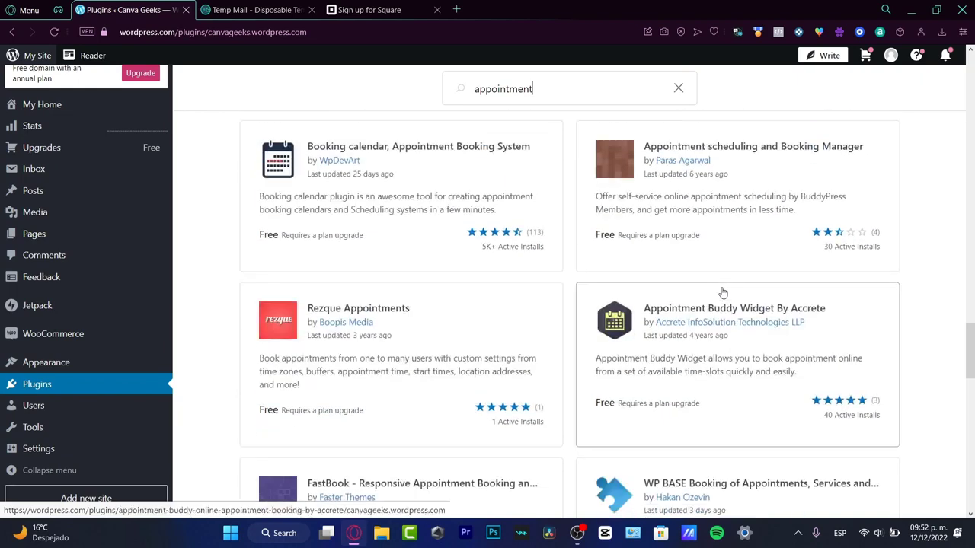
{"action": "scroll", "coordinate": [722, 293], "scroll_direction": "down", "scroll_amount": 4}
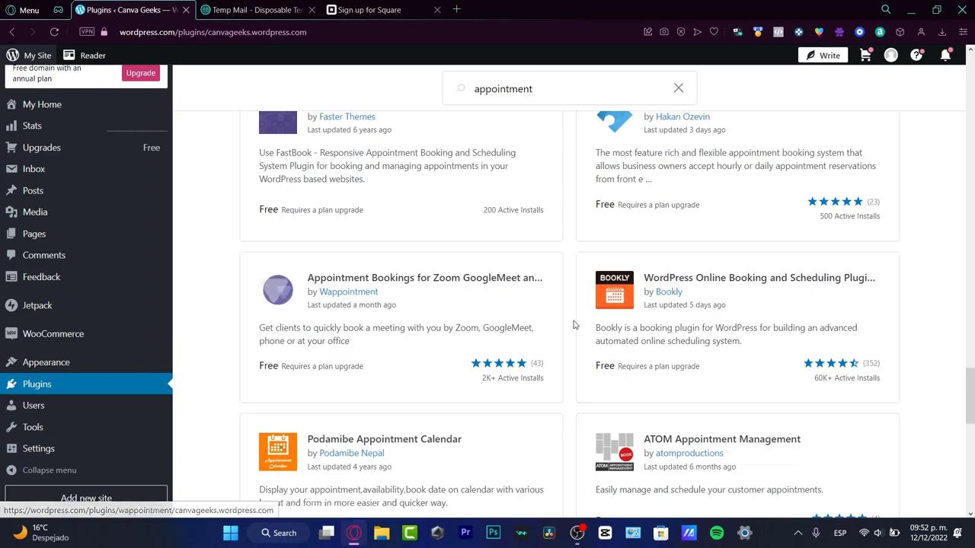
{"action": "scroll", "coordinate": [564, 316], "scroll_direction": "up", "scroll_amount": 10}
{"action": "scroll", "coordinate": [560, 316], "scroll_direction": "up", "scroll_amount": 5}
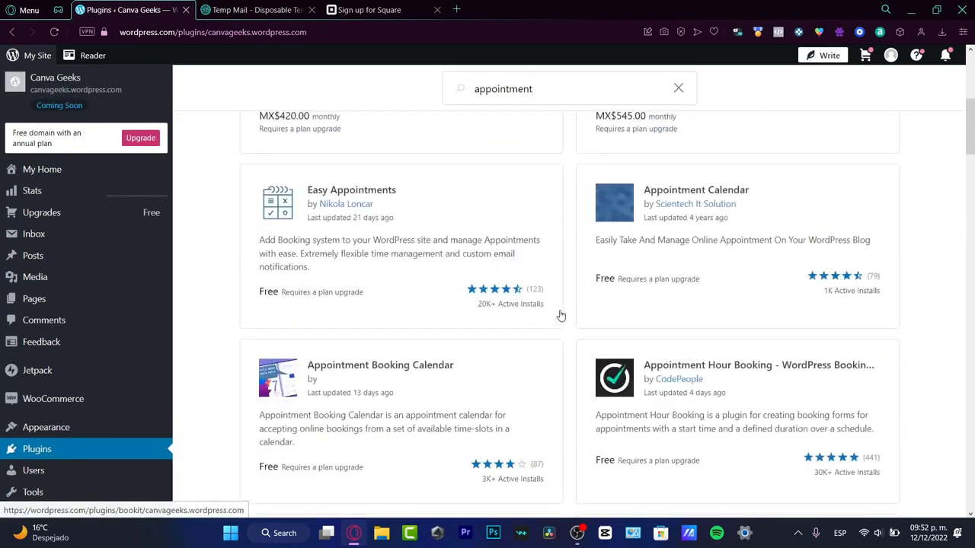
{"action": "scroll", "coordinate": [861, 213], "scroll_direction": "up", "scroll_amount": 3}
{"action": "scroll", "coordinate": [862, 223], "scroll_direction": "down", "scroll_amount": 4}
{"action": "scroll", "coordinate": [861, 223], "scroll_direction": "up", "scroll_amount": 4}
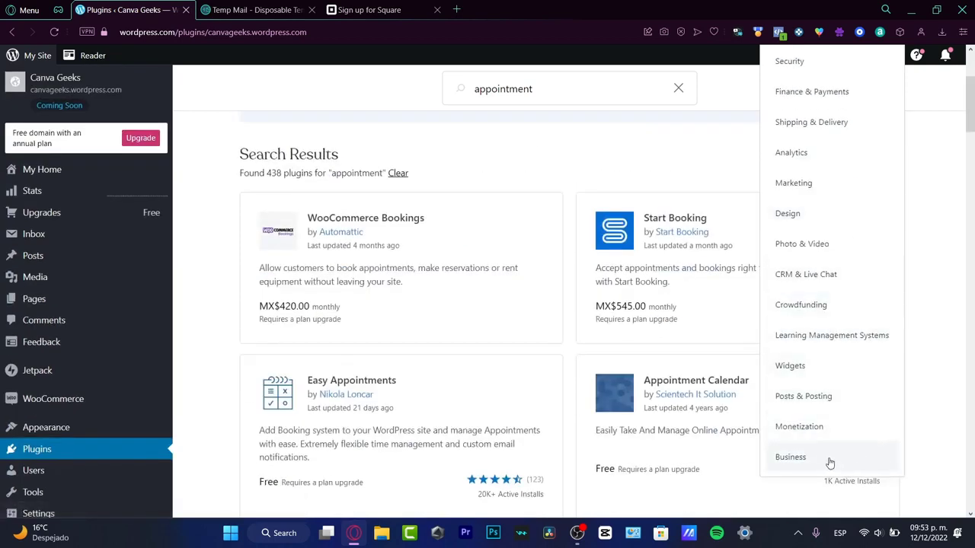
{"action": "scroll", "coordinate": [828, 462], "scroll_direction": "up", "scroll_amount": 3}
{"action": "left_click", "coordinate": [727, 198]}
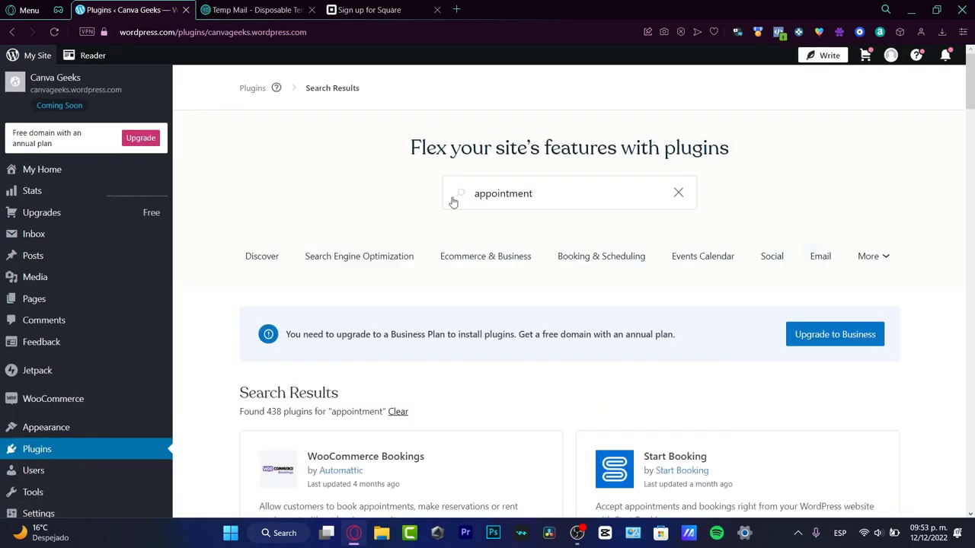
Look through the appointment search results and open the Easy Appointments plugin's details
{"action": "scroll", "coordinate": [658, 343], "scroll_direction": "down", "scroll_amount": 3}
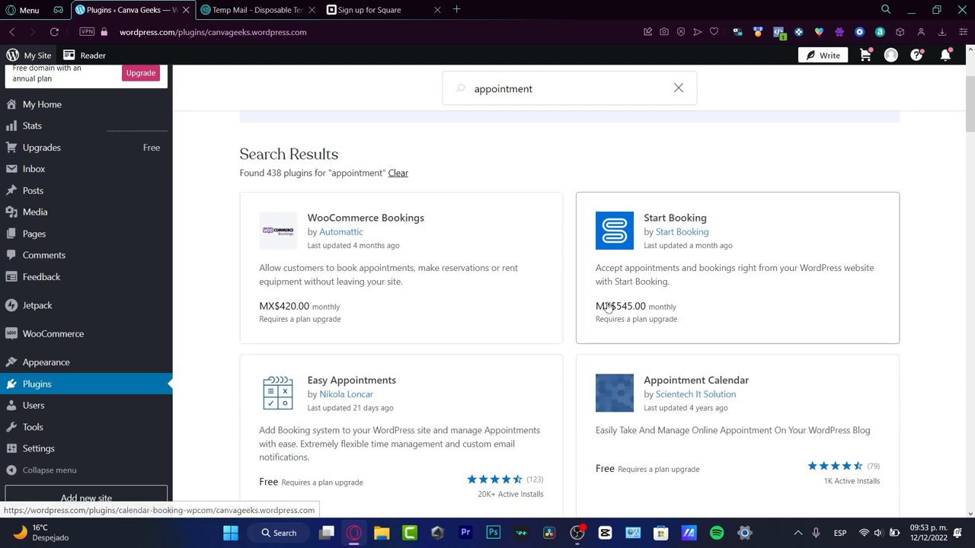
{"action": "scroll", "coordinate": [607, 307], "scroll_direction": "down", "scroll_amount": 3}
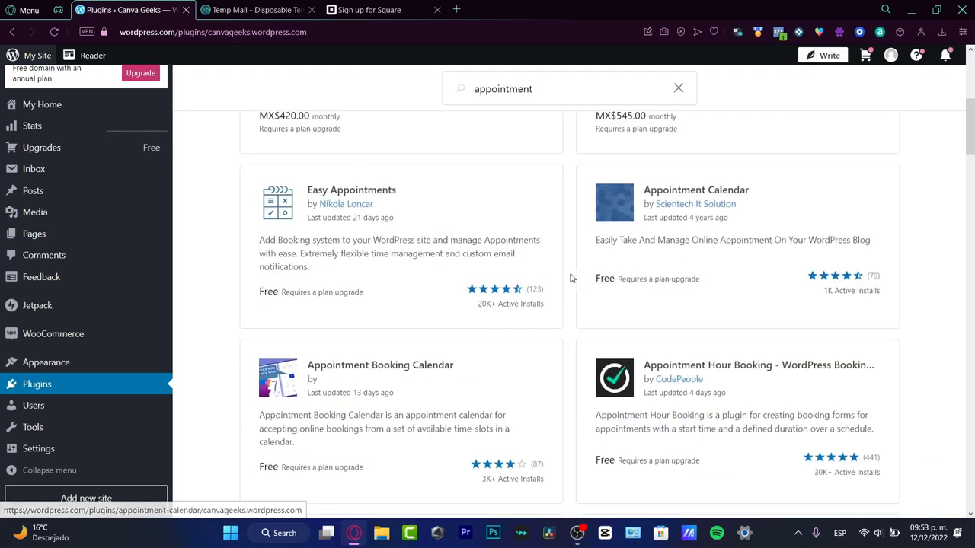
{"action": "left_click", "coordinate": [402, 198]}
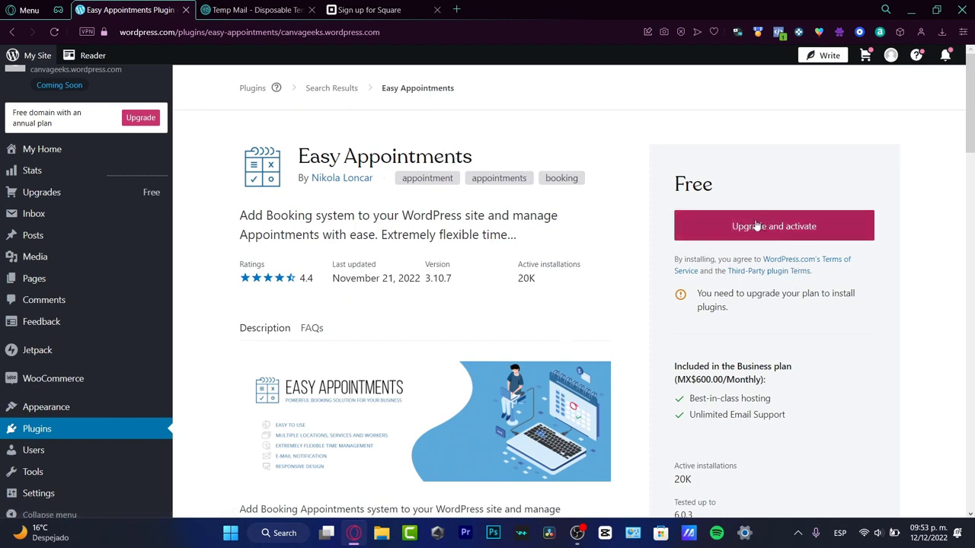
Proceed with upgrading and activating Easy Appointments, review the Business plan checkout, and leave it without paying
{"action": "left_click", "coordinate": [738, 238]}
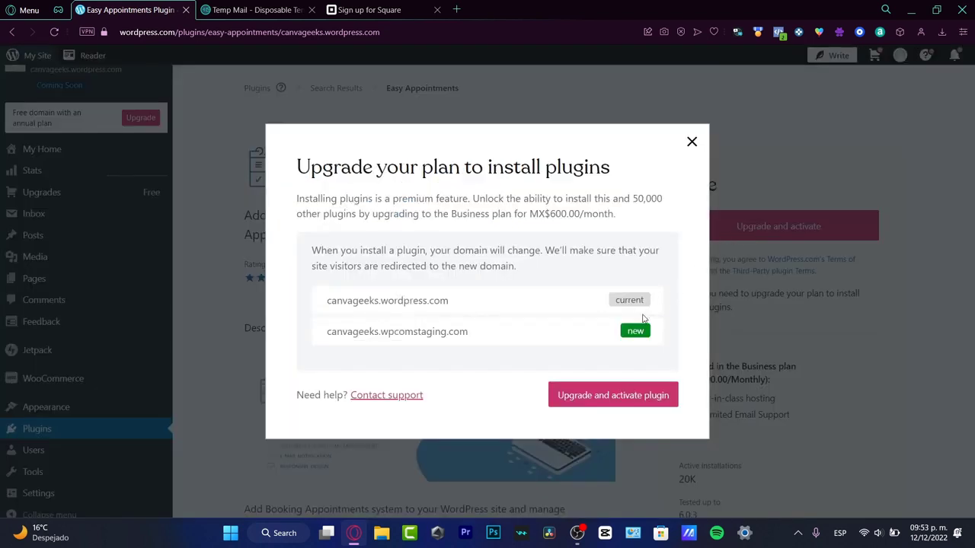
{"action": "left_click", "coordinate": [647, 396]}
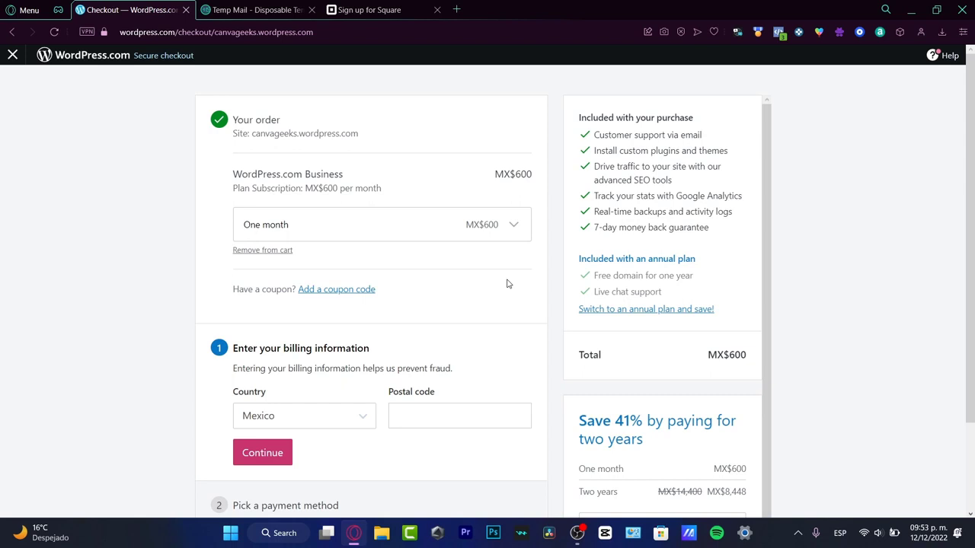
{"action": "scroll", "coordinate": [467, 281], "scroll_direction": "down", "scroll_amount": 2}
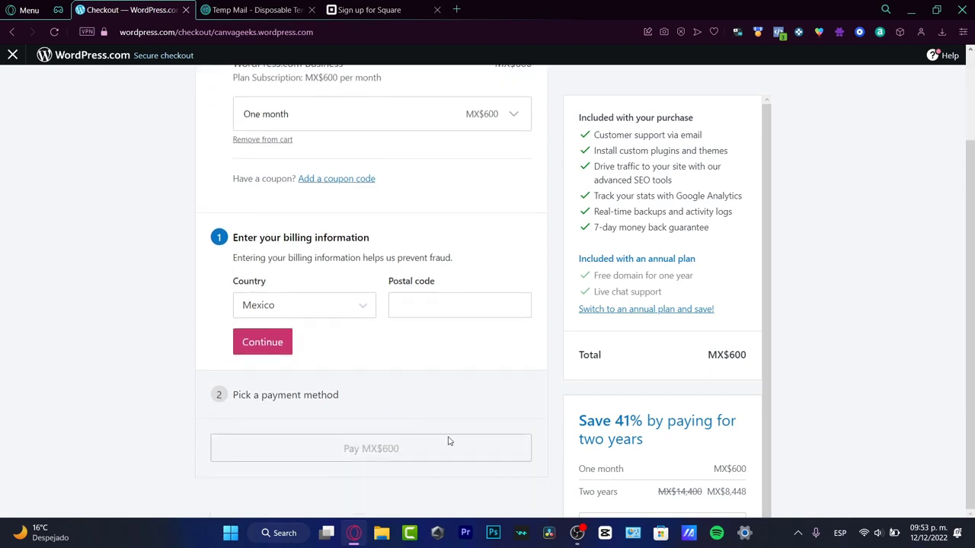
{"action": "scroll", "coordinate": [709, 381], "scroll_direction": "down", "scroll_amount": 1}
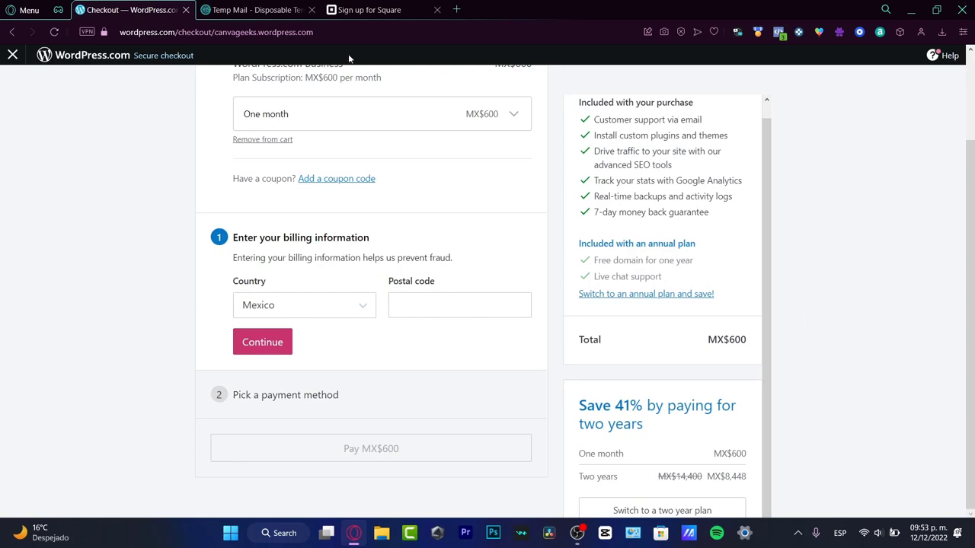
{"action": "left_click", "coordinate": [12, 56]}
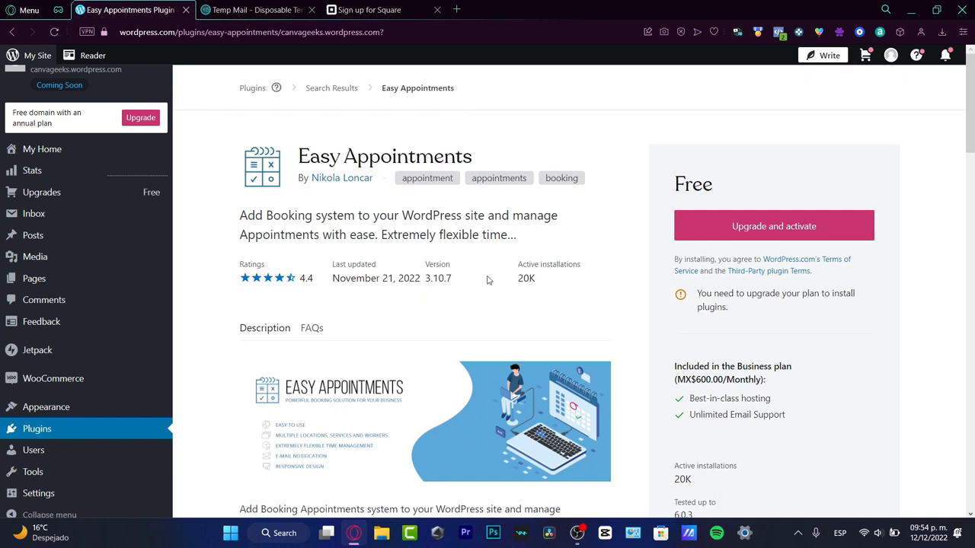
Check the WooCommerce page, return to the site's home dashboard and open the site for editing
{"action": "left_click", "coordinate": [63, 385]}
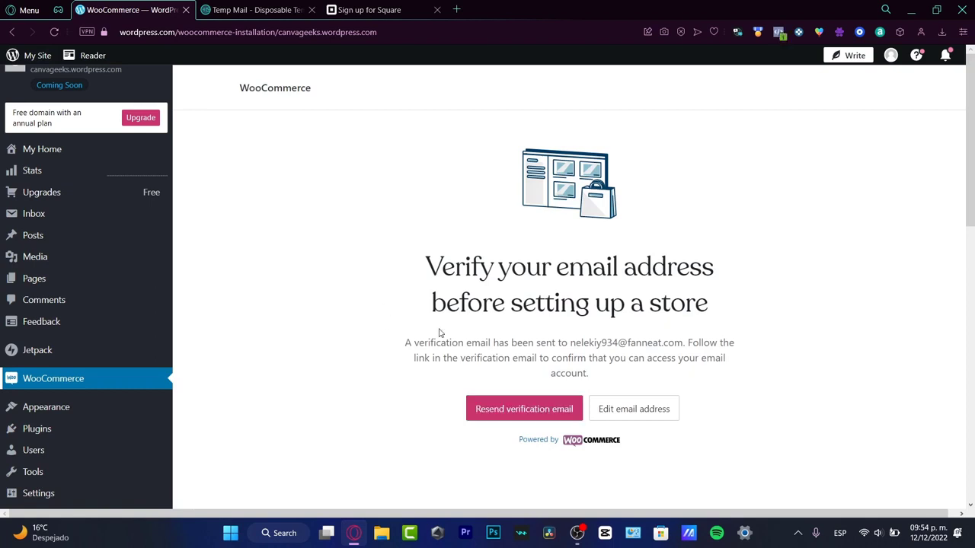
{"action": "left_click", "coordinate": [85, 153]}
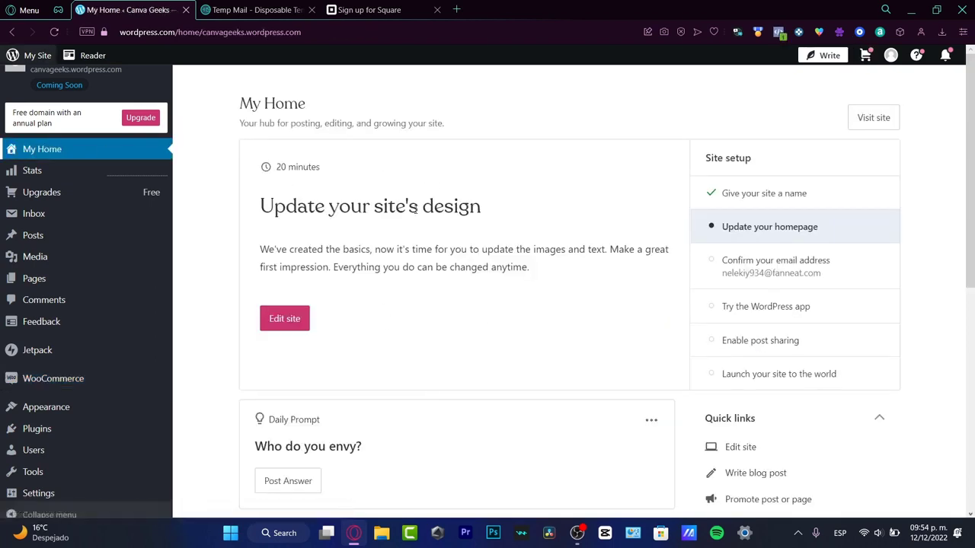
{"action": "left_click", "coordinate": [285, 320]}
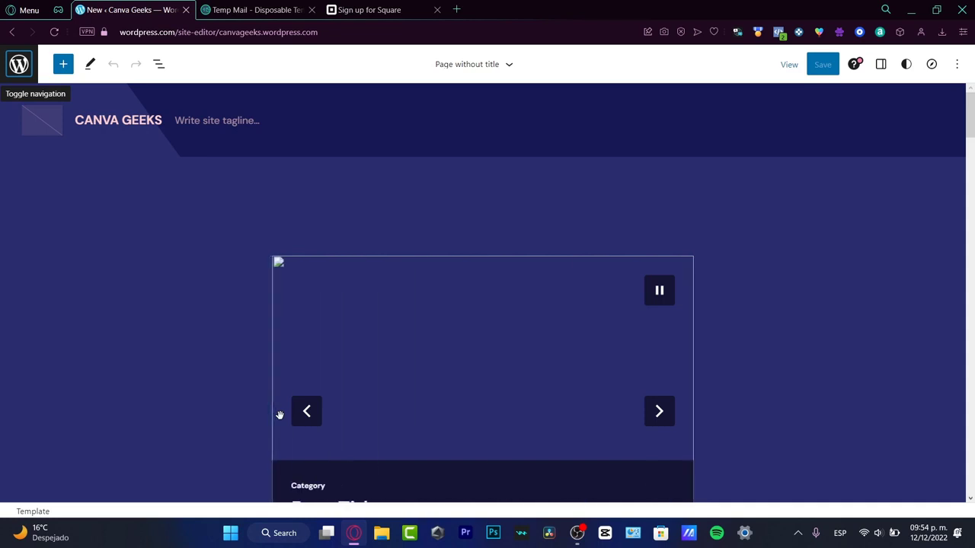
Search the block library for "contact" and insert the Appointment Form block into the page
{"action": "scroll", "coordinate": [503, 244], "scroll_direction": "down", "scroll_amount": 5}
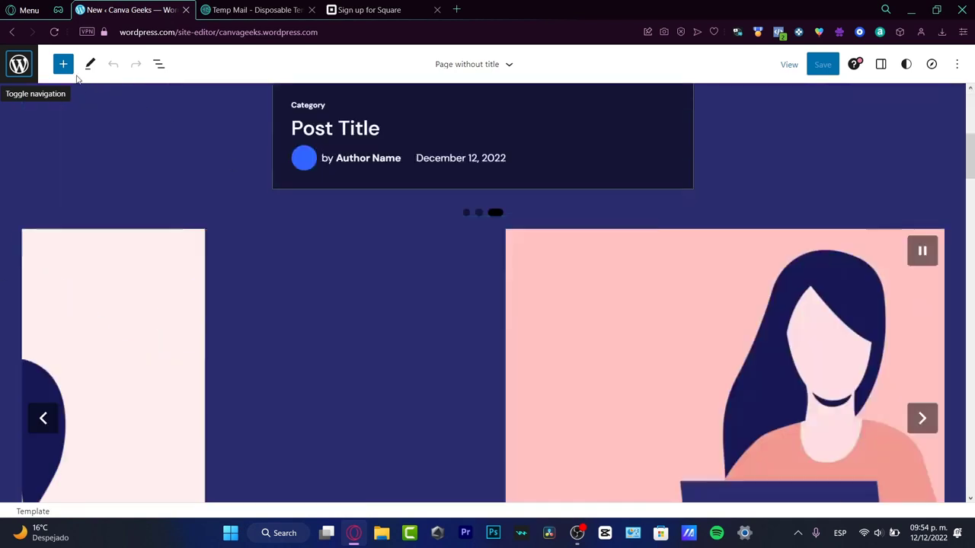
{"action": "left_click", "coordinate": [65, 68]}
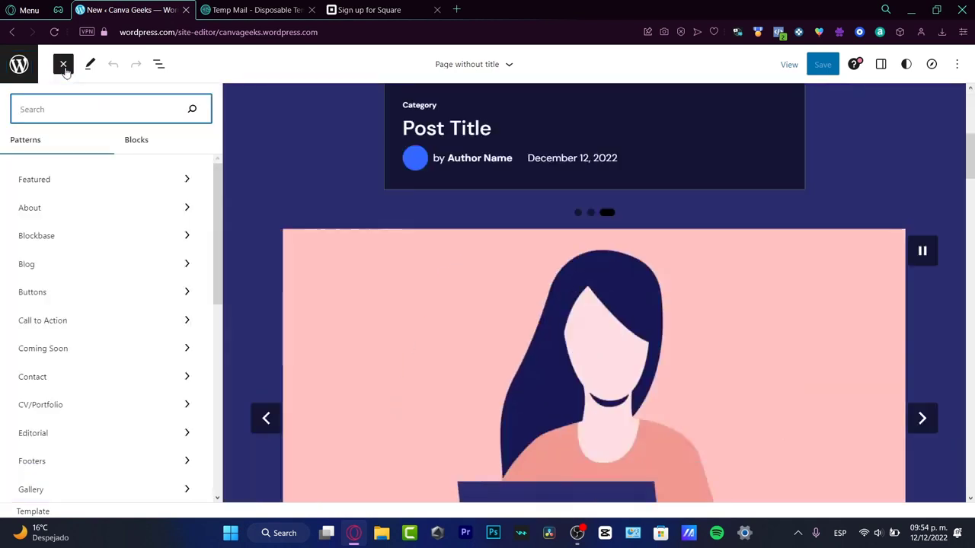
{"action": "type", "text": "contact"}
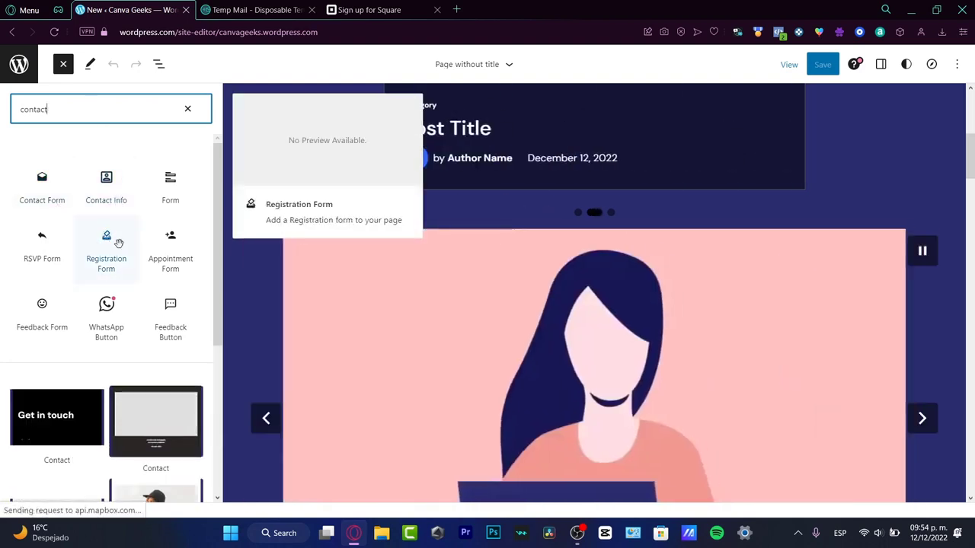
{"action": "left_click", "coordinate": [170, 245]}
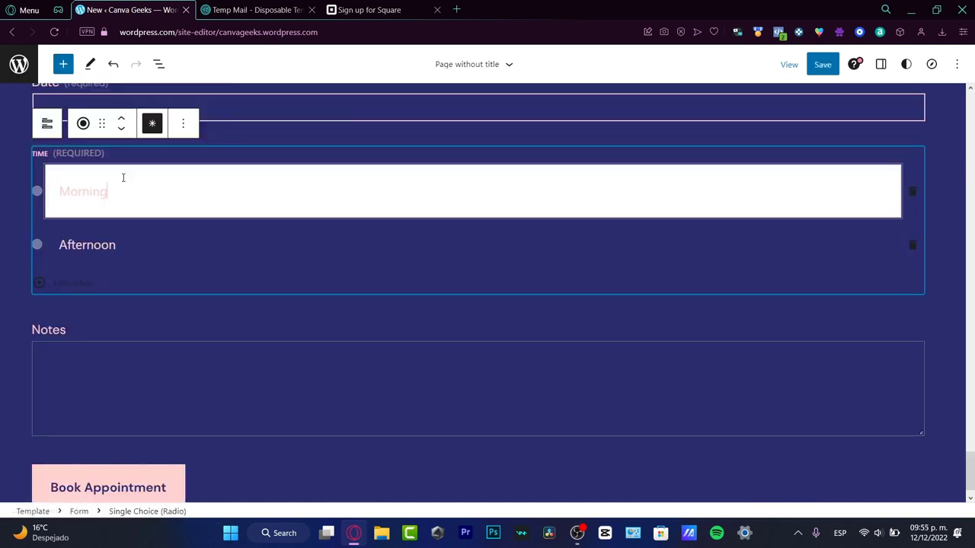
Replace the Morning option in the form's Time field with "7:30 am" and start another option below it
{"action": "double_click", "coordinate": [124, 177]}
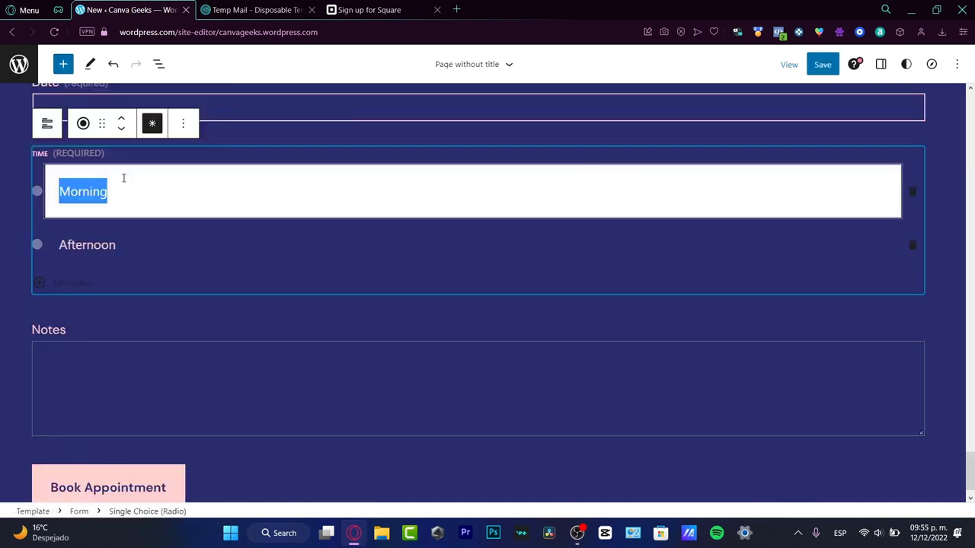
{"action": "key", "text": "BackSpace"}
{"action": "type", "text": "7:300"}
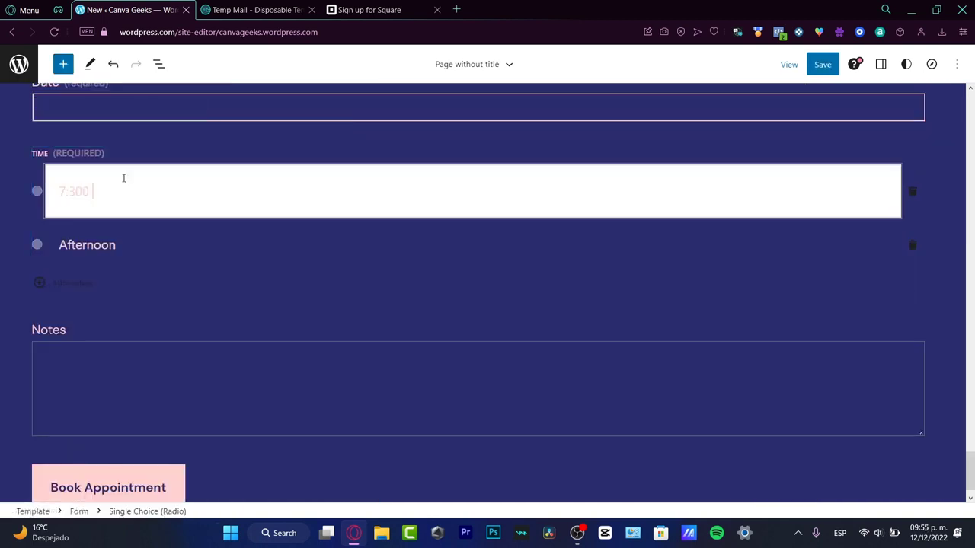
{"action": "key", "text": "BackSpace"}
{"action": "type", "text": "am"}
{"action": "key", "text": "Return"}
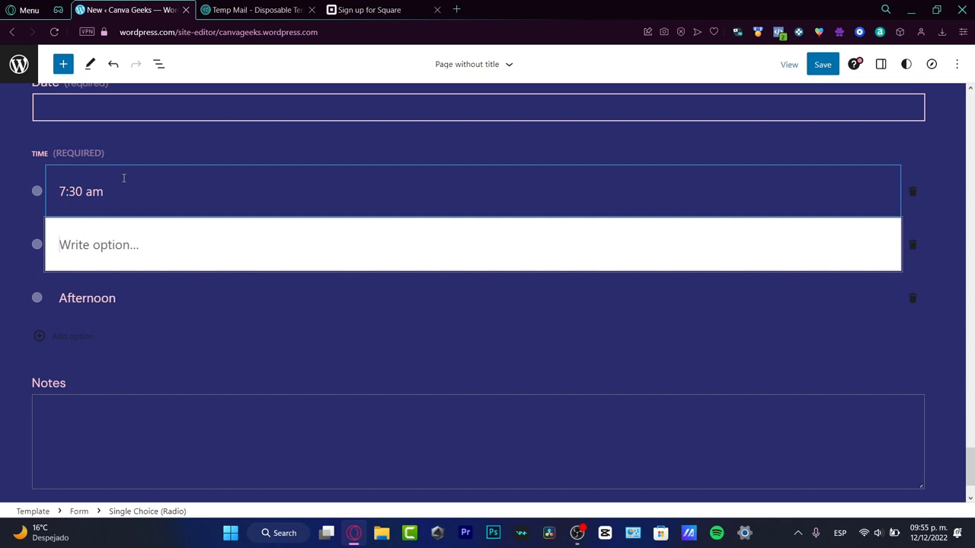
Add the time options "8:30 am", "9:30 am" and "10:30 am" below the first option in the Time field
{"action": "type", "text": "8:30 am"}
{"action": "key", "text": "Return"}
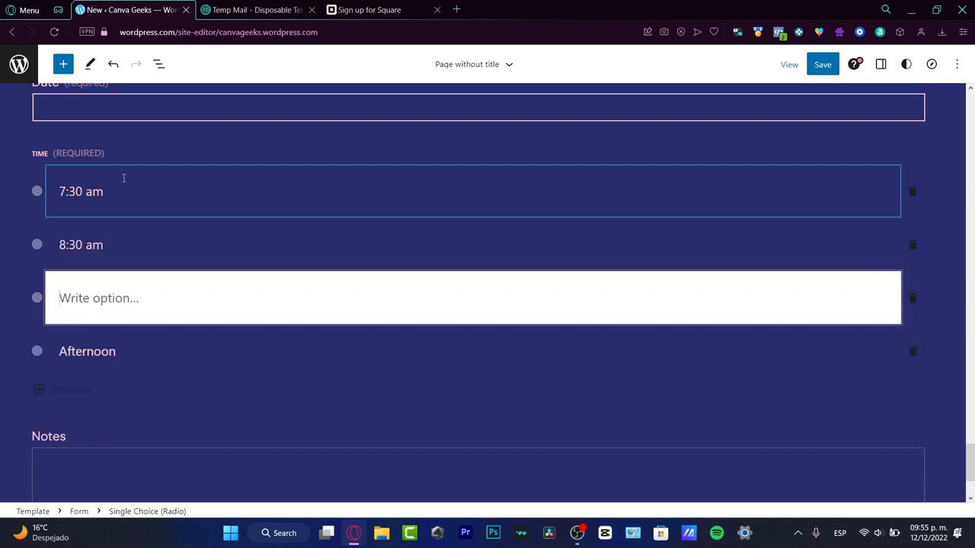
{"action": "type", "text": "9:00"}
{"action": "key", "text": "BackSpace"}
{"action": "key", "text": "BackSpace"}
{"action": "key", "text": "BackSpace"}
{"action": "type", "text": "30 am"}
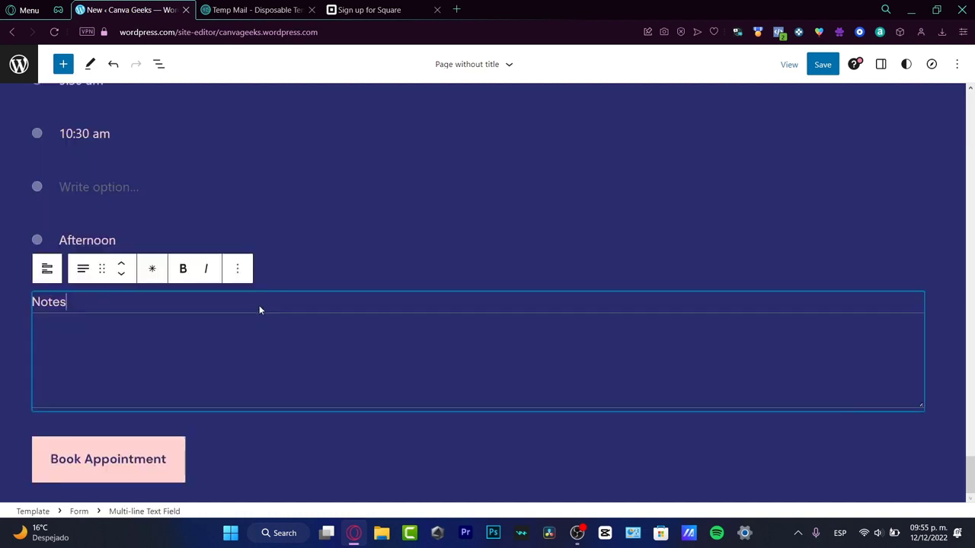
Search the block library for "what" and insert the "Send us s message" Contact with WhatsApp pattern above the form's Notes field
{"action": "left_click", "coordinate": [343, 387]}
{"action": "scroll", "coordinate": [343, 387], "scroll_direction": "up", "scroll_amount": 5}
{"action": "scroll", "coordinate": [375, 380], "scroll_direction": "down", "scroll_amount": 3}
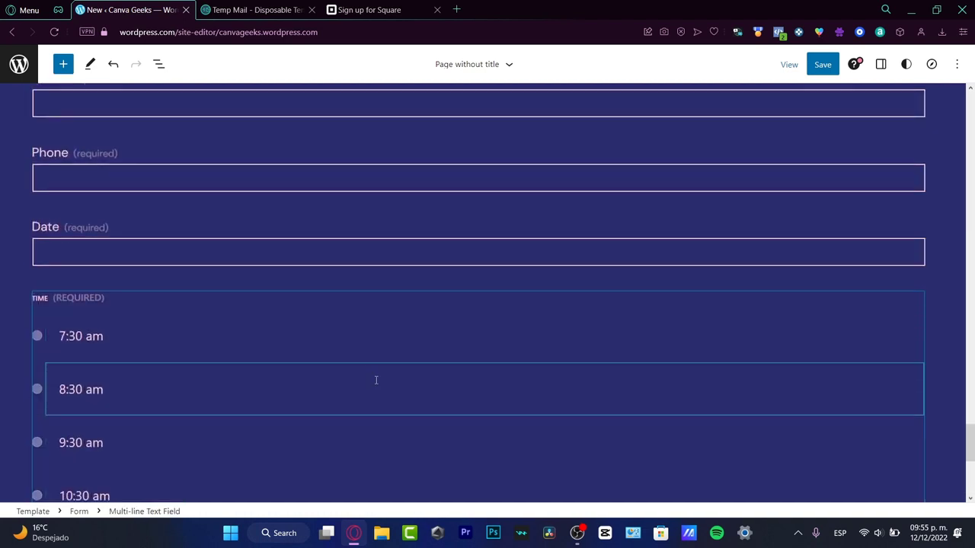
{"action": "scroll", "coordinate": [376, 397], "scroll_direction": "down", "scroll_amount": 3}
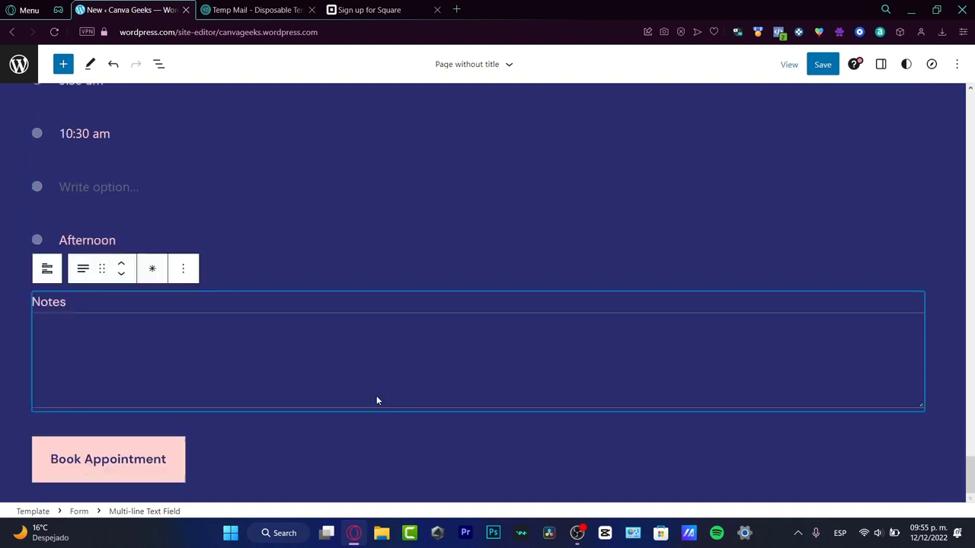
{"action": "left_click", "coordinate": [63, 64]}
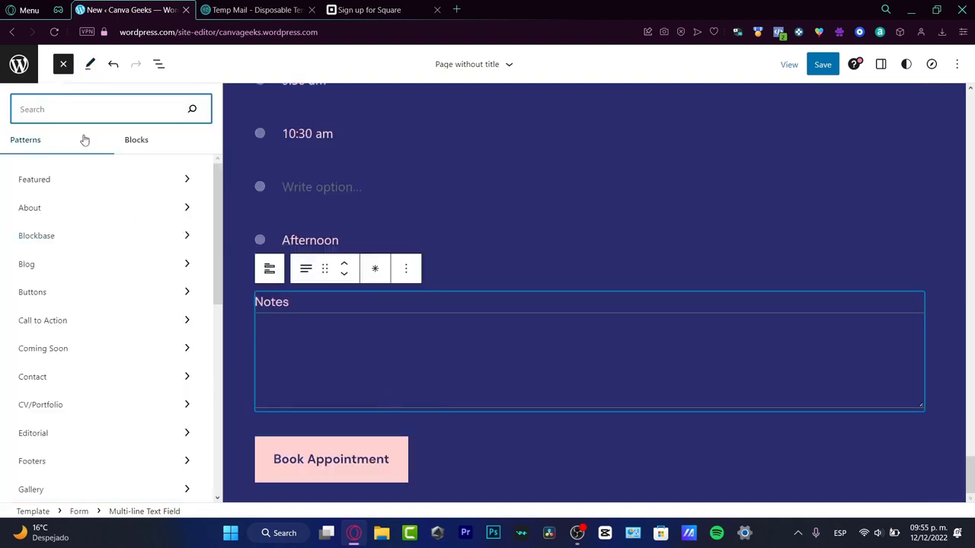
{"action": "type", "text": "what"}
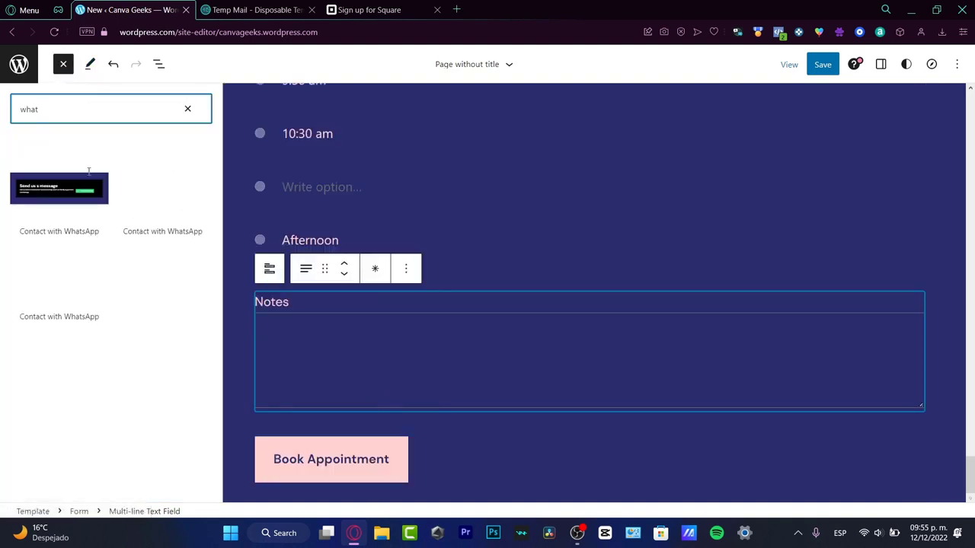
{"action": "left_click_drag", "start_coordinate": [76, 201], "coordinate": [402, 297]}
{"action": "left_click", "coordinate": [582, 272]}
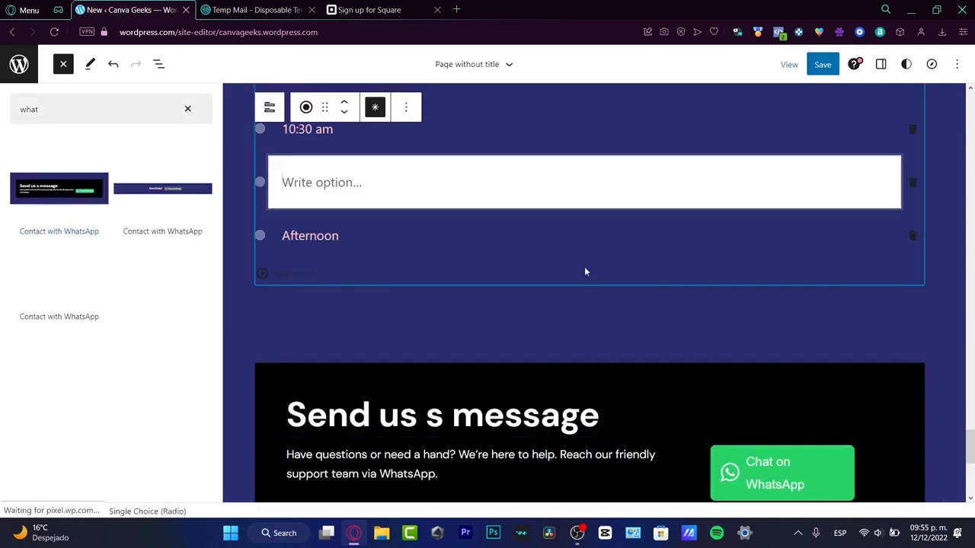
{"action": "scroll", "coordinate": [653, 270], "scroll_direction": "down", "scroll_amount": 5}
{"action": "scroll", "coordinate": [653, 270], "scroll_direction": "up", "scroll_amount": 3}
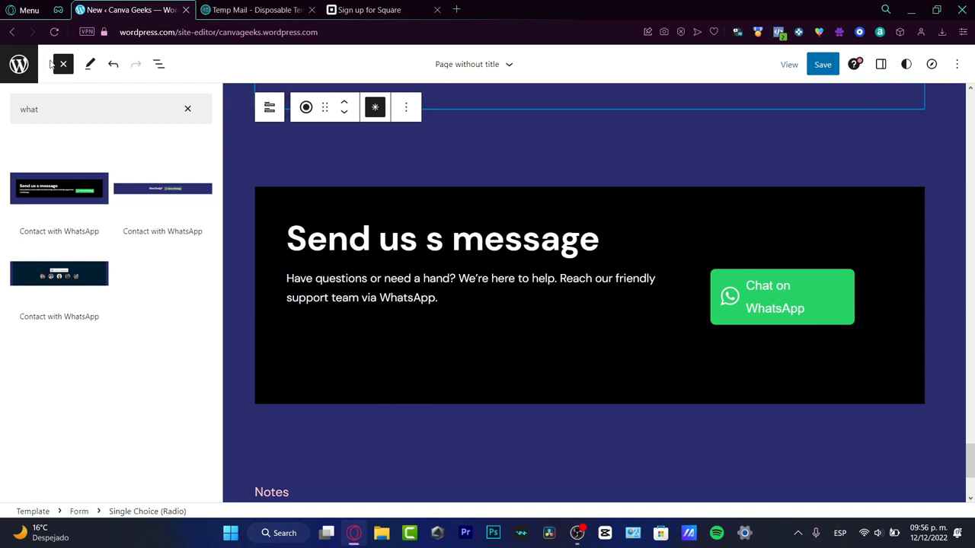
Clear the block library search, browse the pattern categories and open the Portfolio category
{"action": "left_click", "coordinate": [187, 109]}
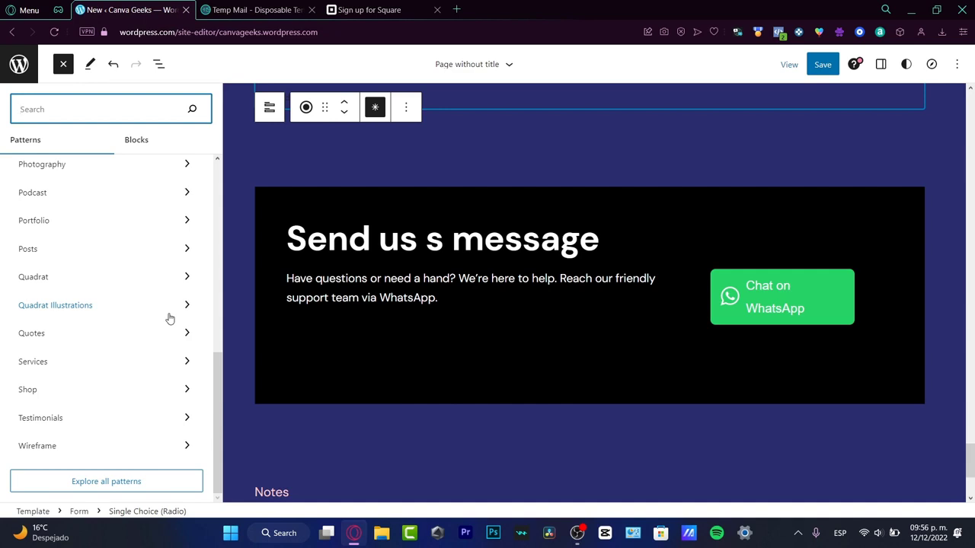
{"action": "scroll", "coordinate": [104, 350], "scroll_direction": "up", "scroll_amount": 5}
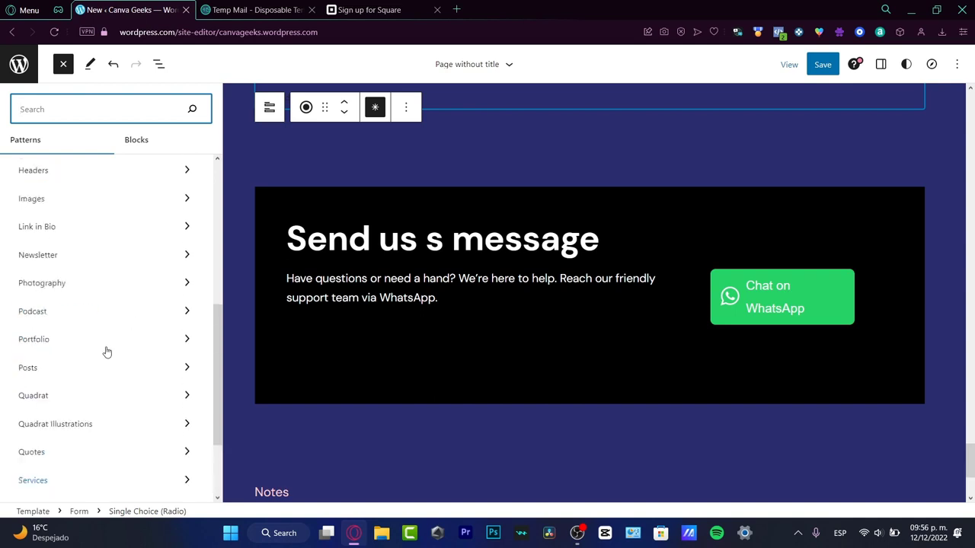
{"action": "scroll", "coordinate": [111, 296], "scroll_direction": "down", "scroll_amount": 5}
{"action": "left_click", "coordinate": [80, 225]}
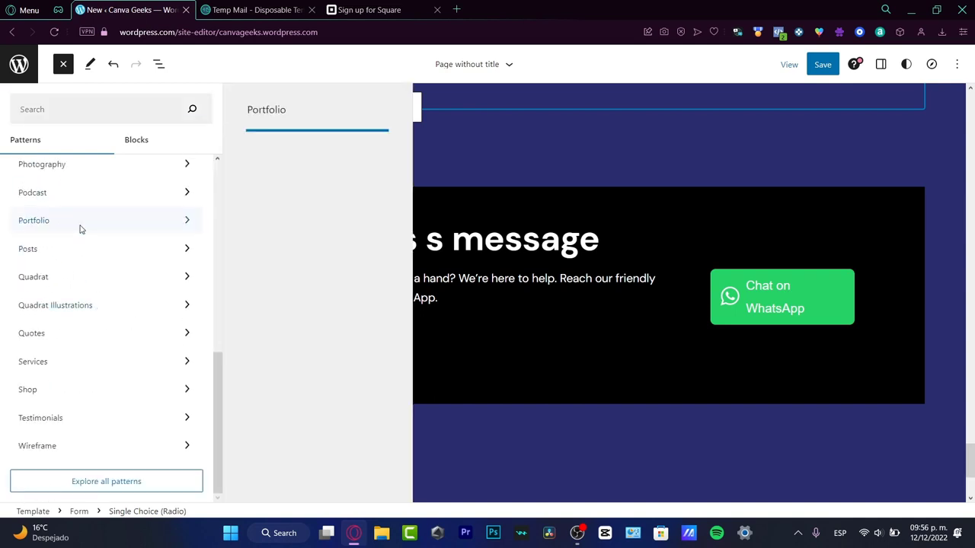